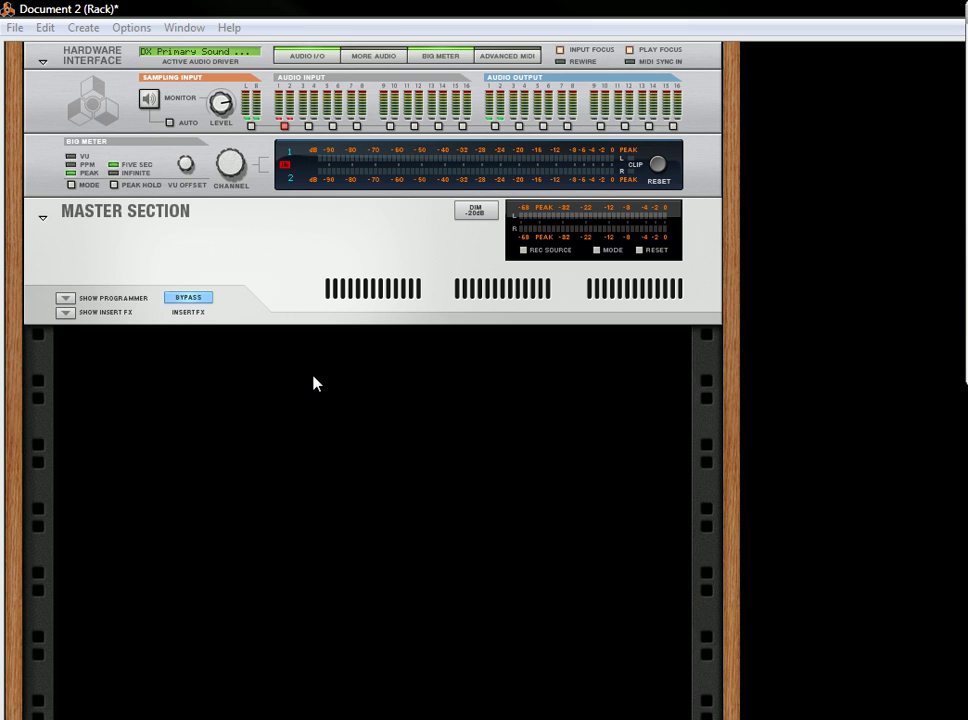
Add a Combinator device to the empty rack from the Other menu.
right_click(243, 374)
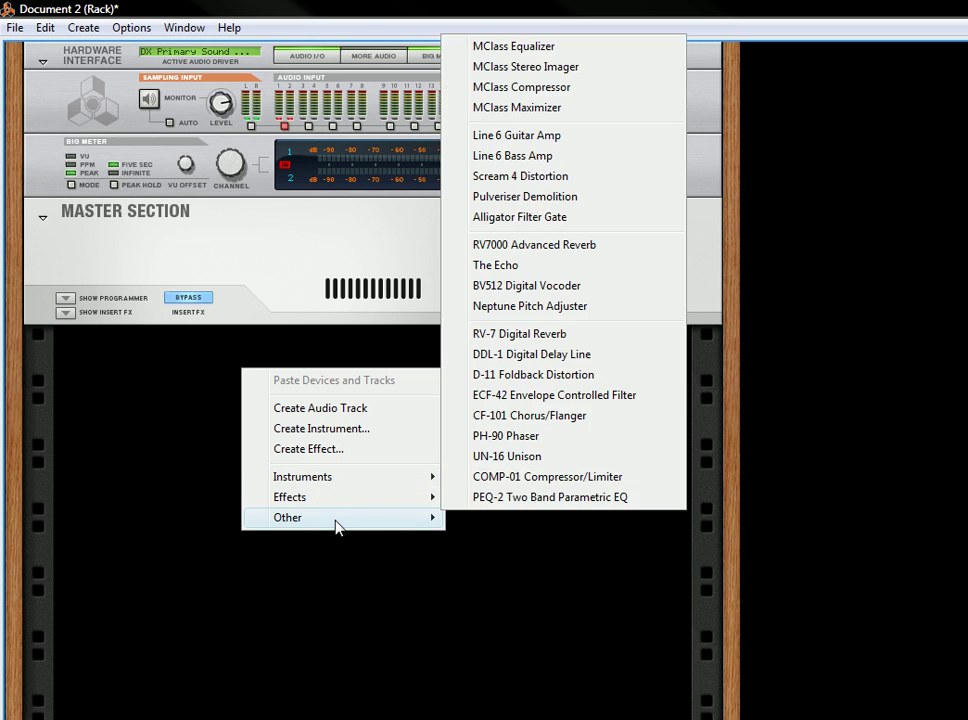
mouse_move(430, 532)
left_click(529, 520)
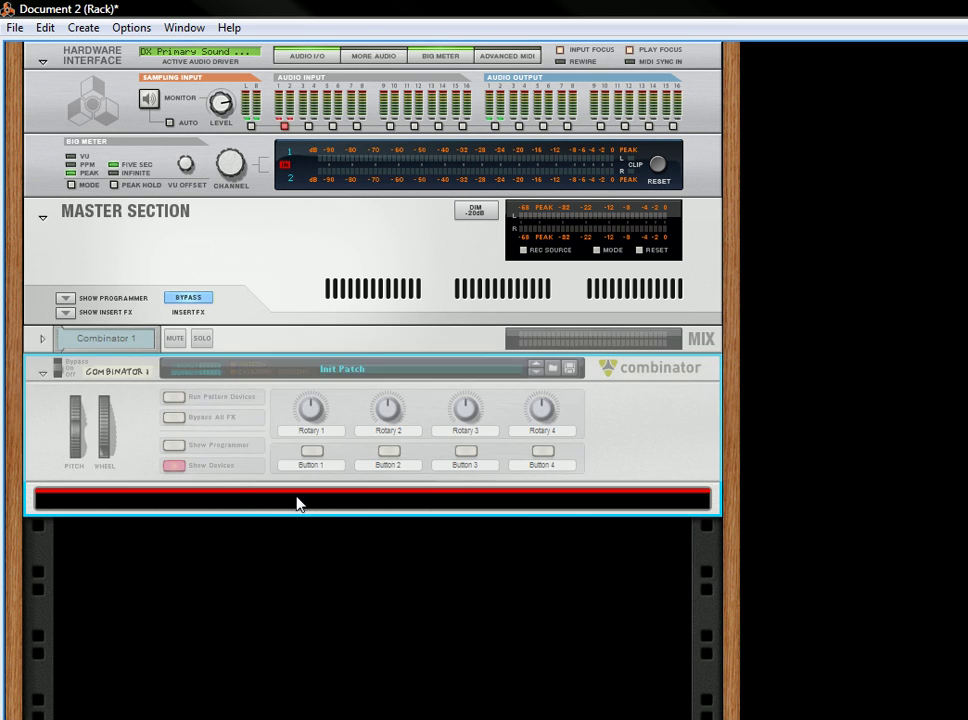
Clear the text from all four Combinator rotary labels.
double_click(316, 431)
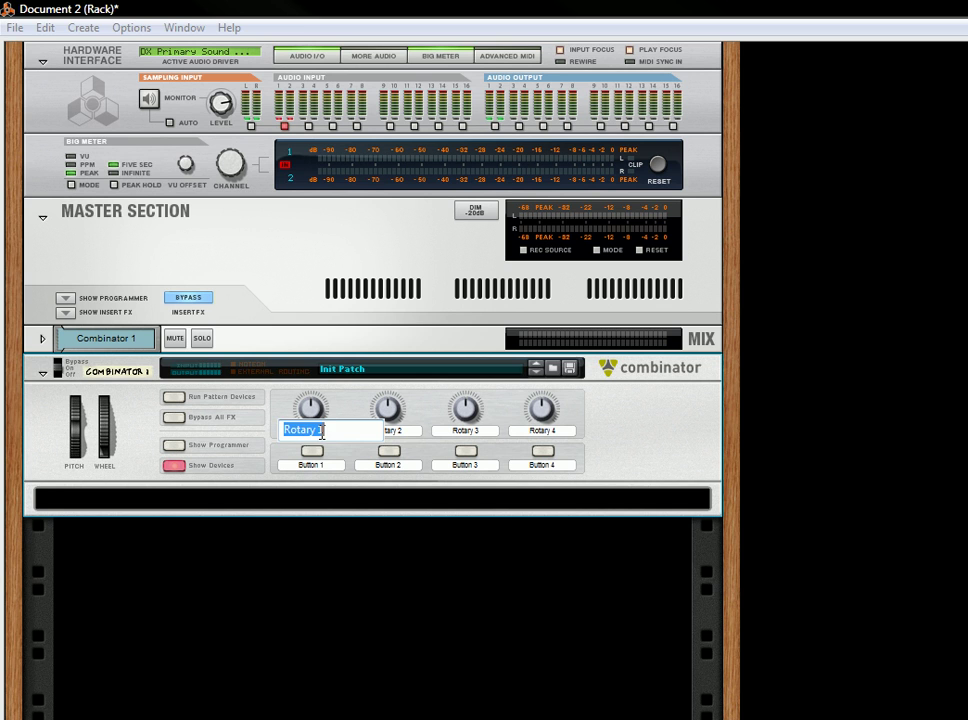
key("BackSpace")
left_click(400, 442)
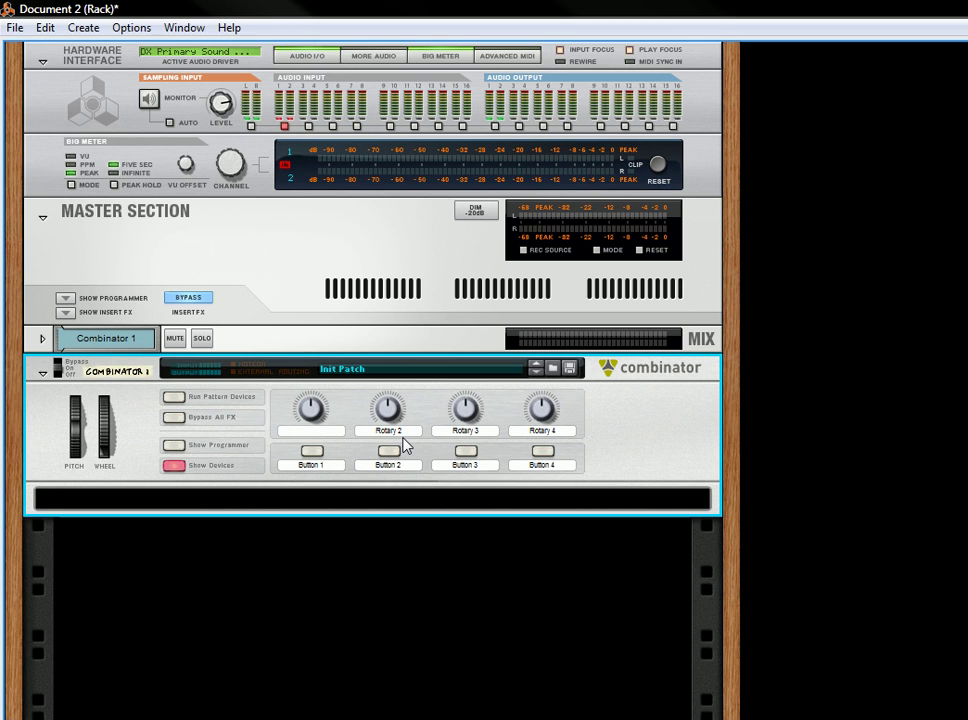
double_click(404, 430)
key("BackSpace")
left_click(490, 434)
double_click(490, 434)
key("BackSpace")
double_click(560, 431)
key("BackSpace")
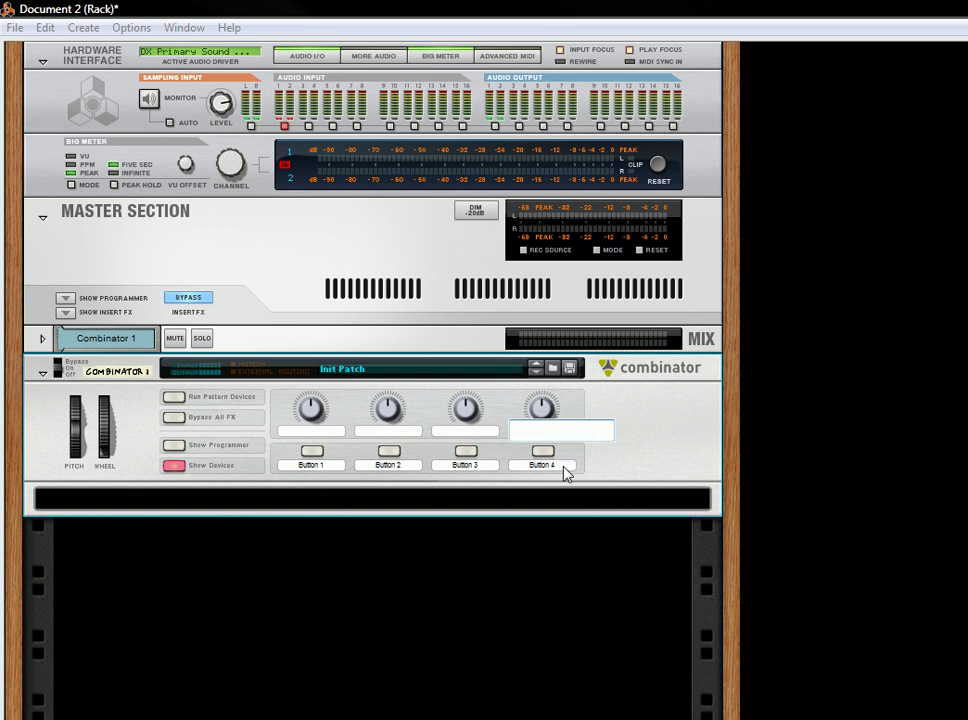
Clear the text from all four Combinator button labels.
double_click(562, 468)
key("BackSpace")
left_click(480, 469)
double_click(458, 469)
key("BackSpace")
left_click(413, 474)
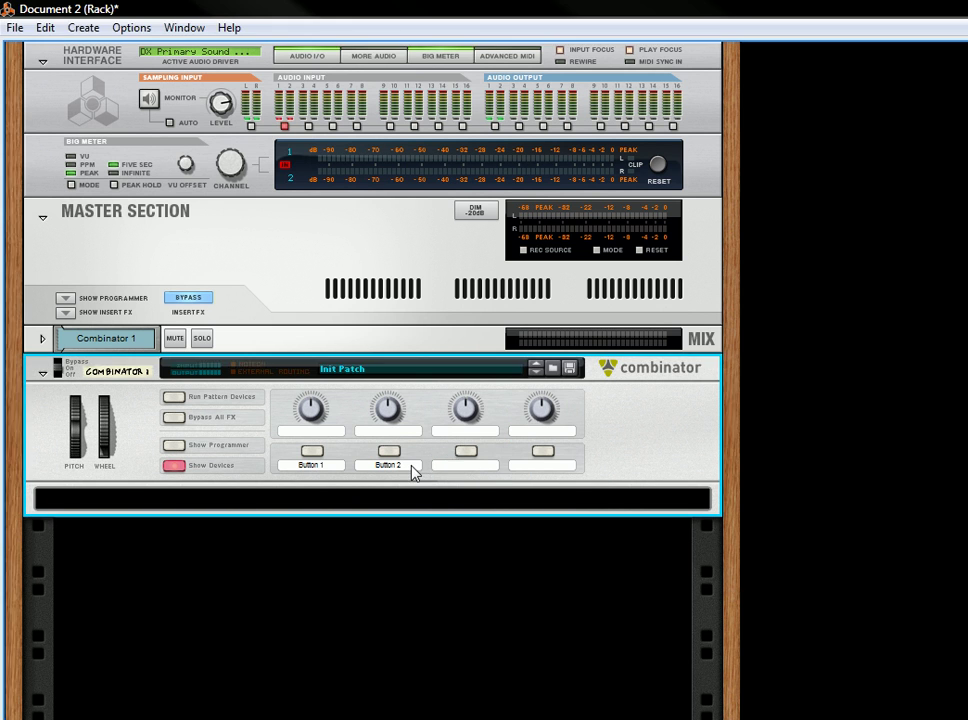
double_click(376, 467)
key("BackSpace")
double_click(335, 467)
key("BackSpace")
left_click(316, 502)
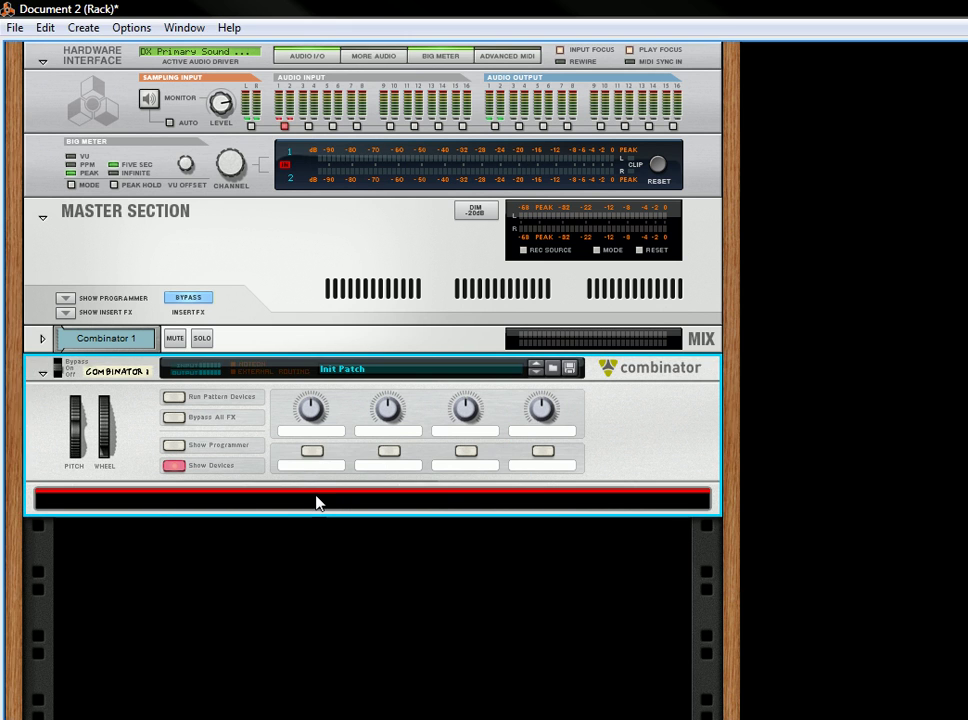
Add a Thor polysonic synthesizer inside the Combinator.
right_click(316, 502)
mouse_move(436, 434)
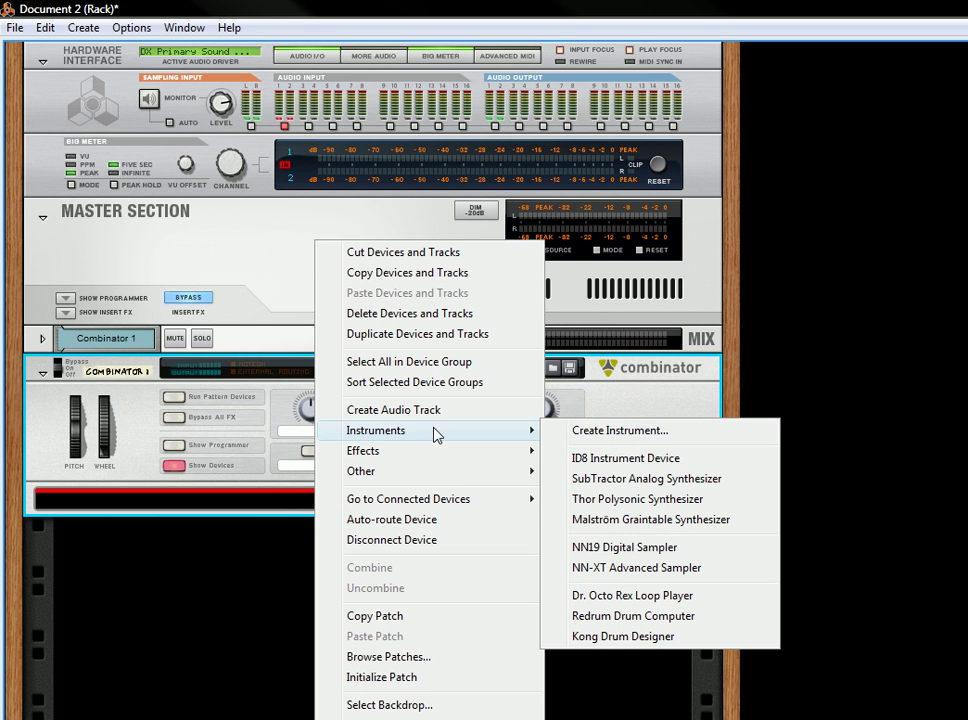
left_click(640, 512)
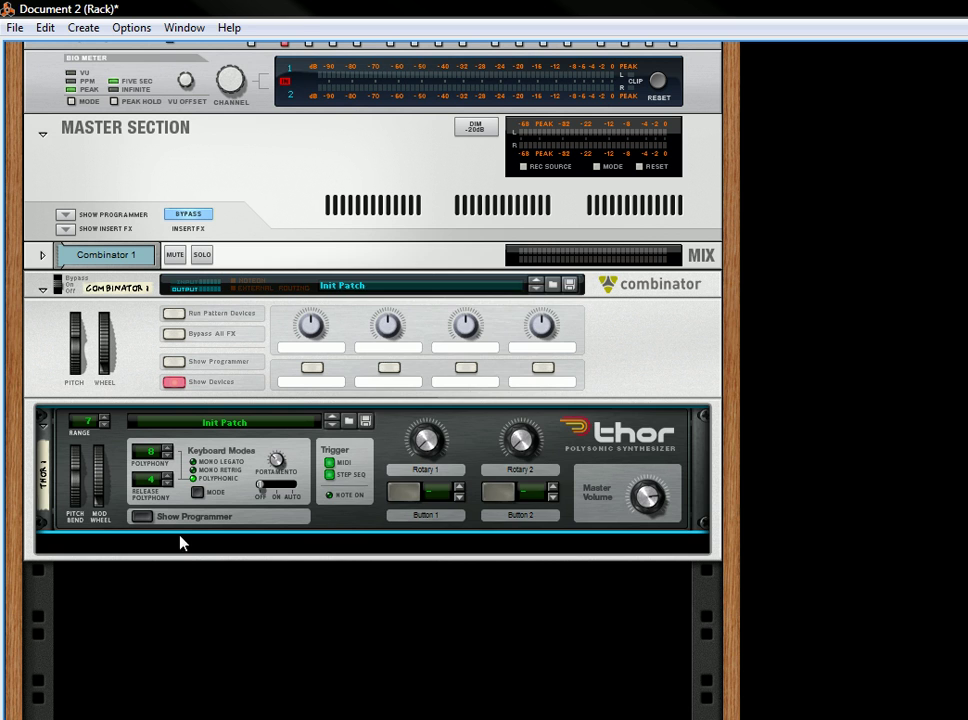
Add a Matrix Pattern Sequencer below Thor.
right_click(344, 528)
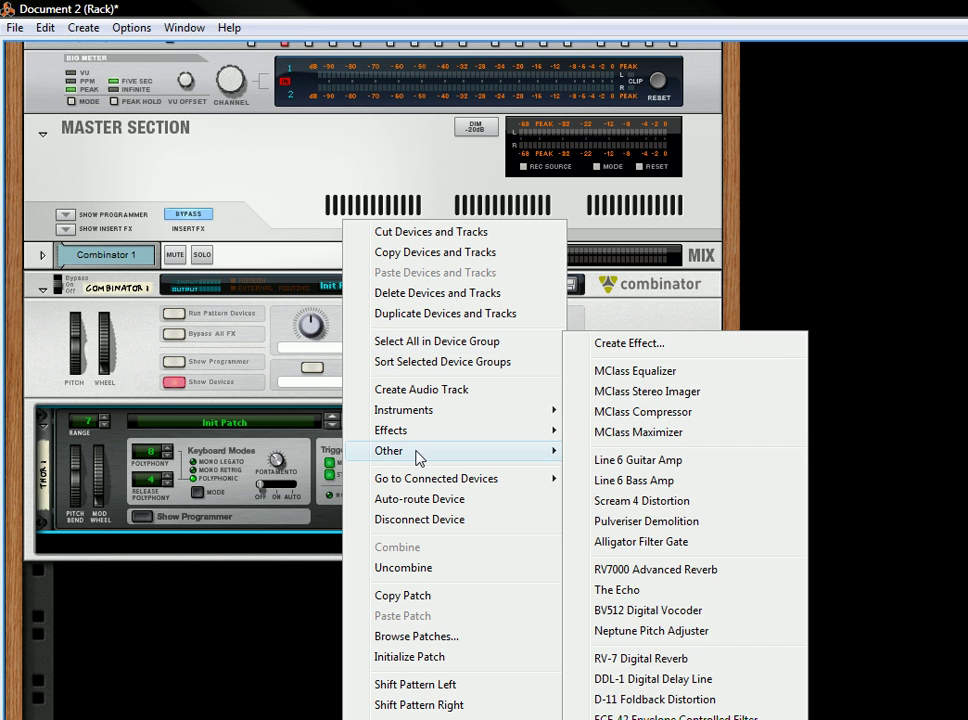
mouse_move(420, 451)
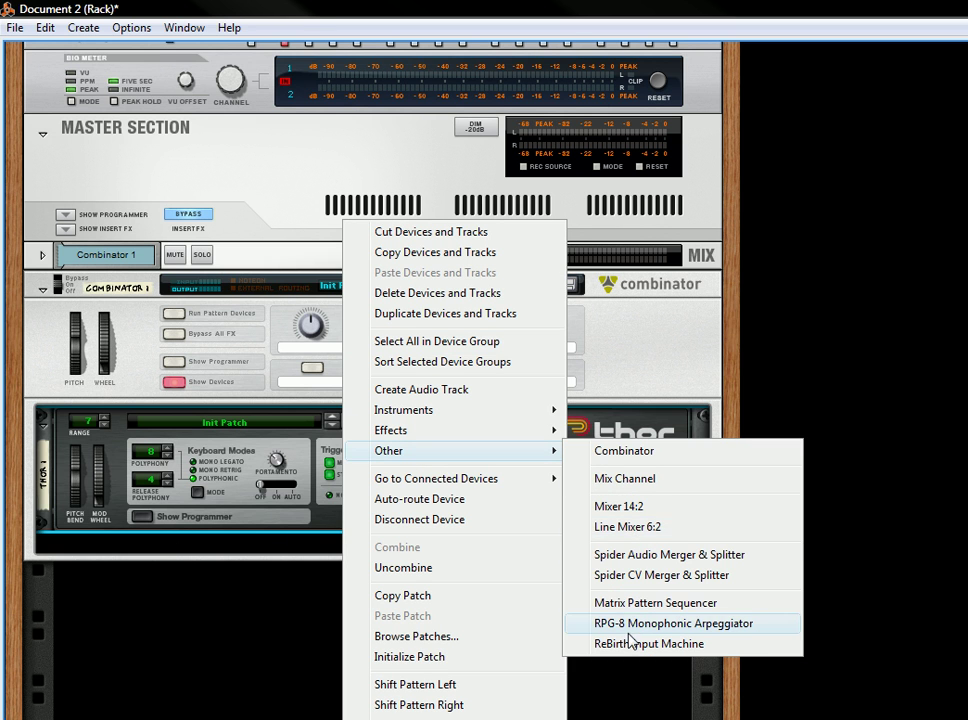
left_click(634, 603)
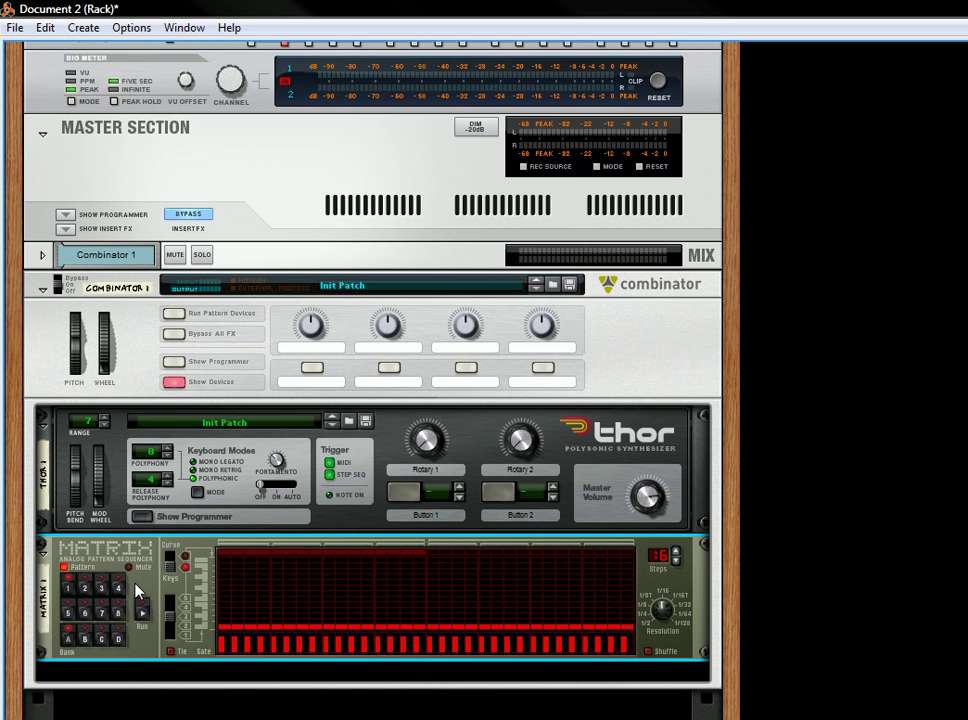
Randomize the Matrix pattern and draw in some higher-pitched note steps.
key("ctrl+r")
left_click(144, 615)
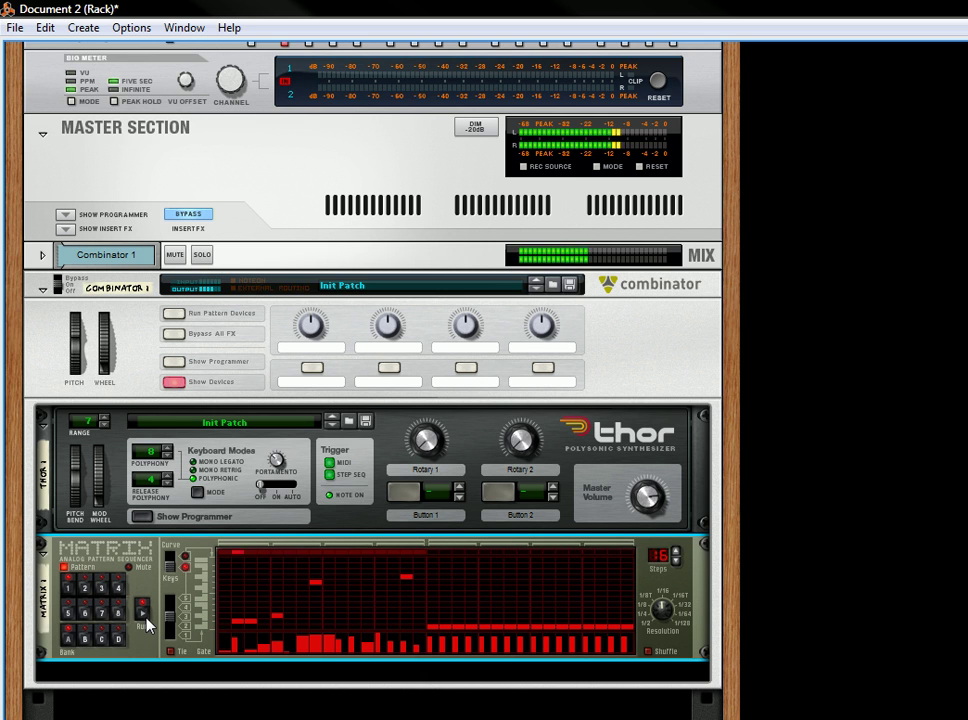
mouse_move(220, 610)
left_mouse_down()
mouse_move(378, 611)
mouse_move(389, 627)
mouse_move(420, 635)
mouse_move(362, 655)
left_mouse_up()
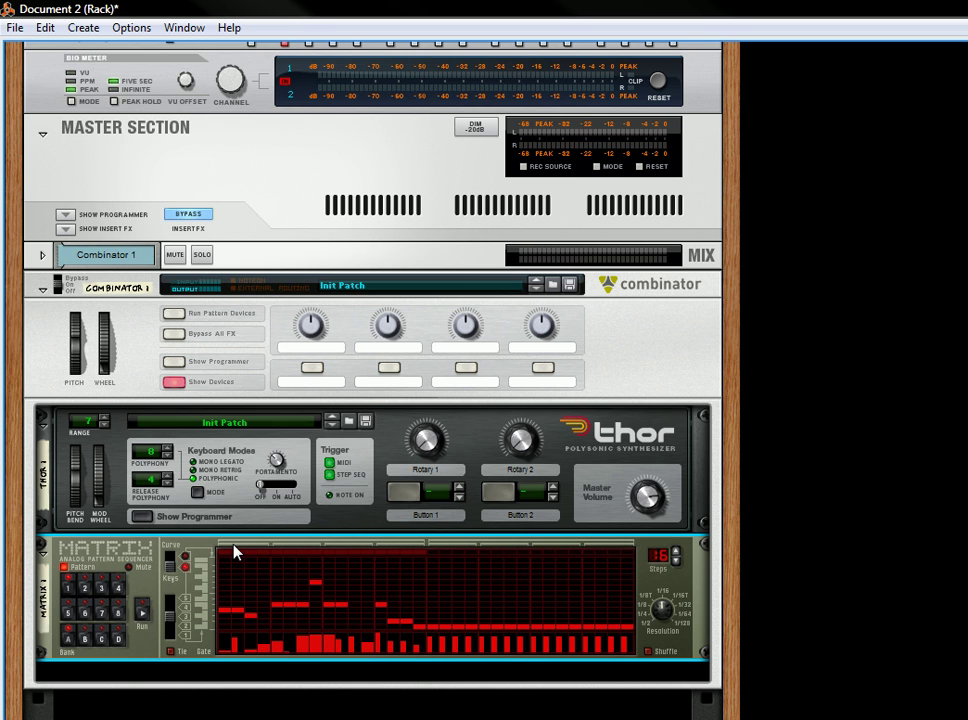
left_click(146, 616)
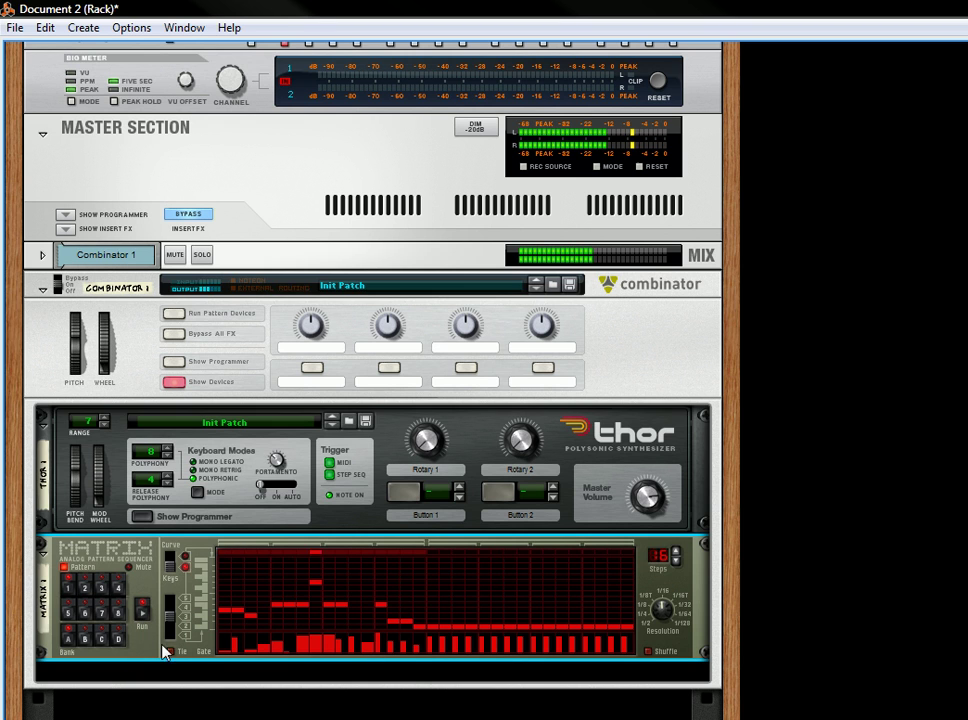
left_click(262, 583)
left_click_drag(352, 590, 365, 590)
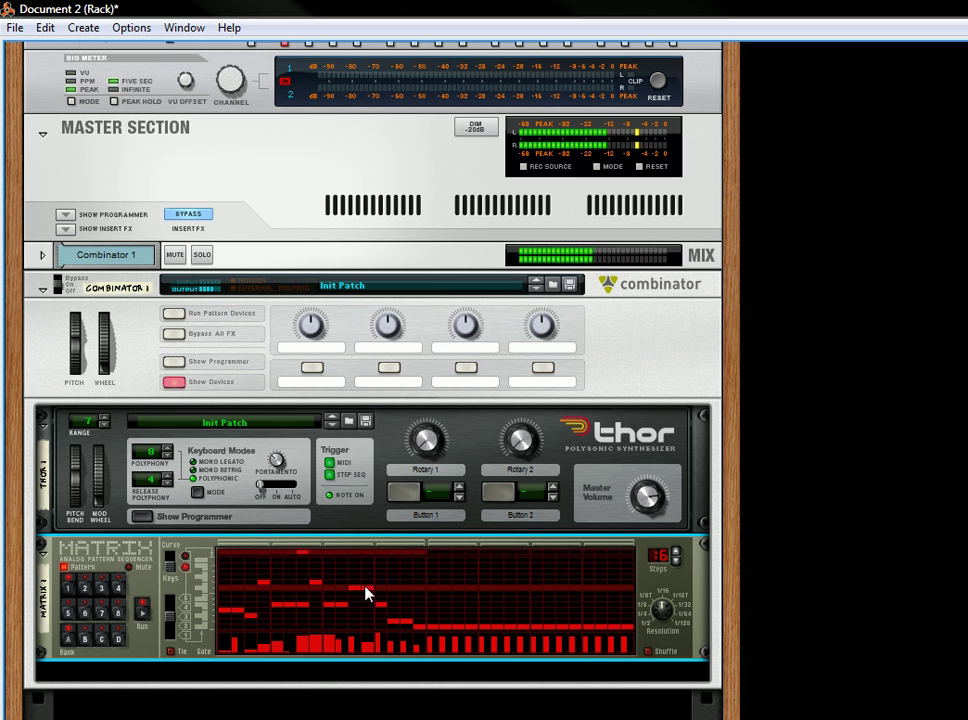
Shift the Matrix pattern down three times, then play it briefly and stop.
right_click(155, 585)
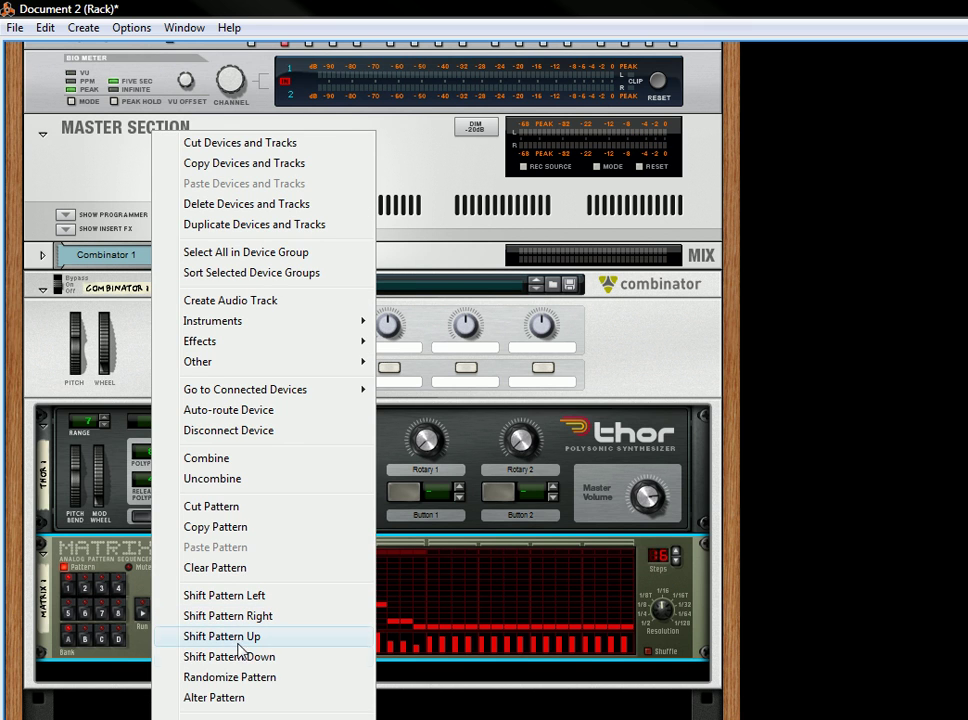
left_click(238, 656)
right_click(151, 590)
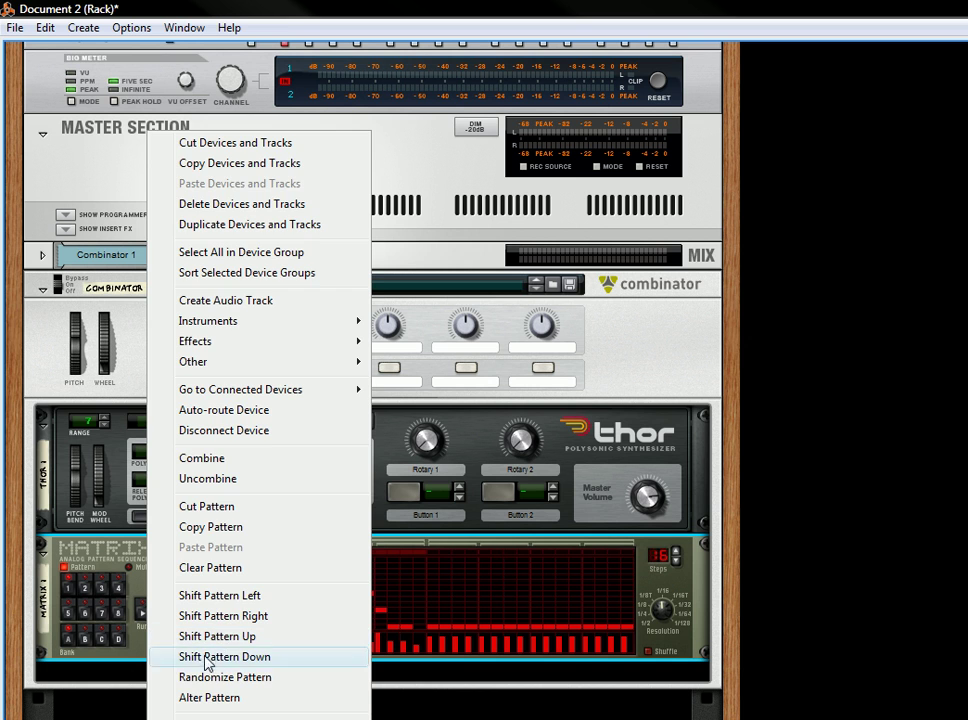
left_click(220, 657)
right_click(155, 580)
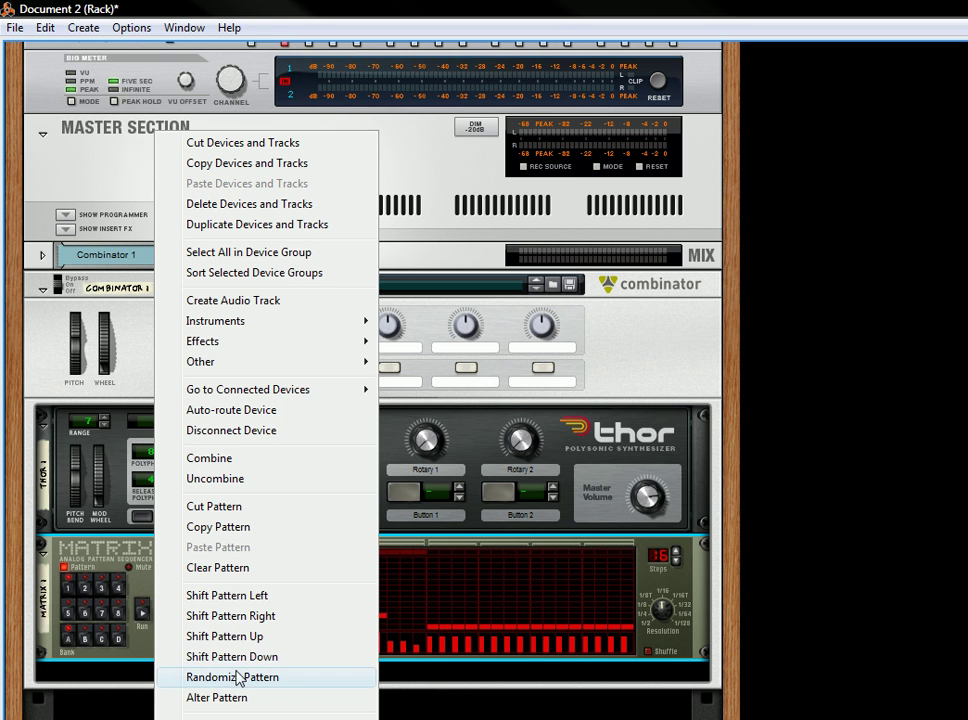
left_click(240, 657)
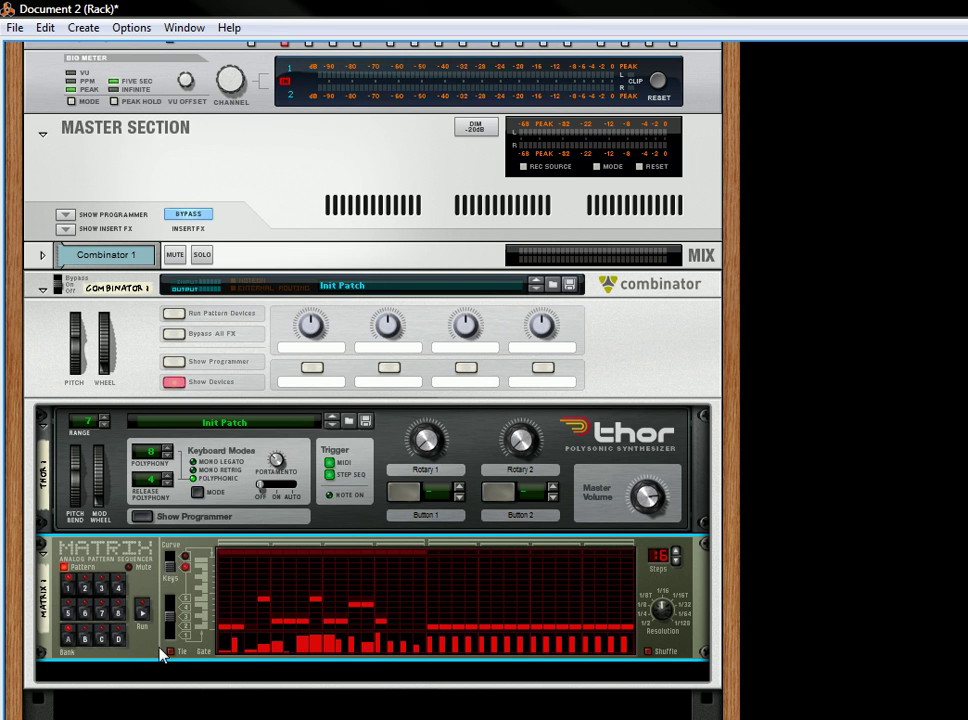
left_click(143, 614)
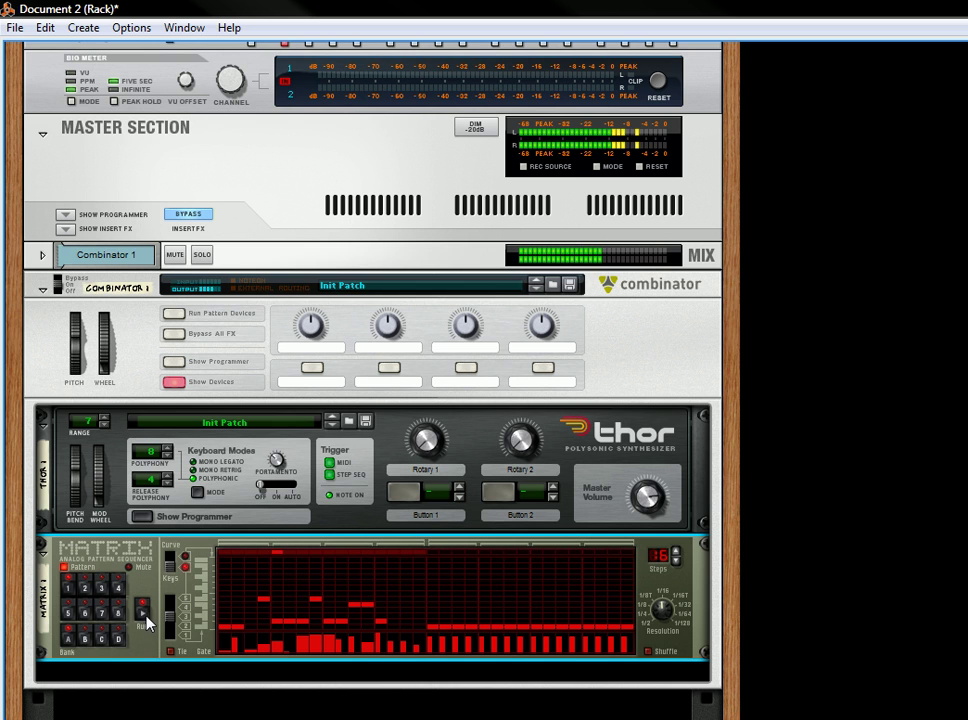
left_click(143, 614)
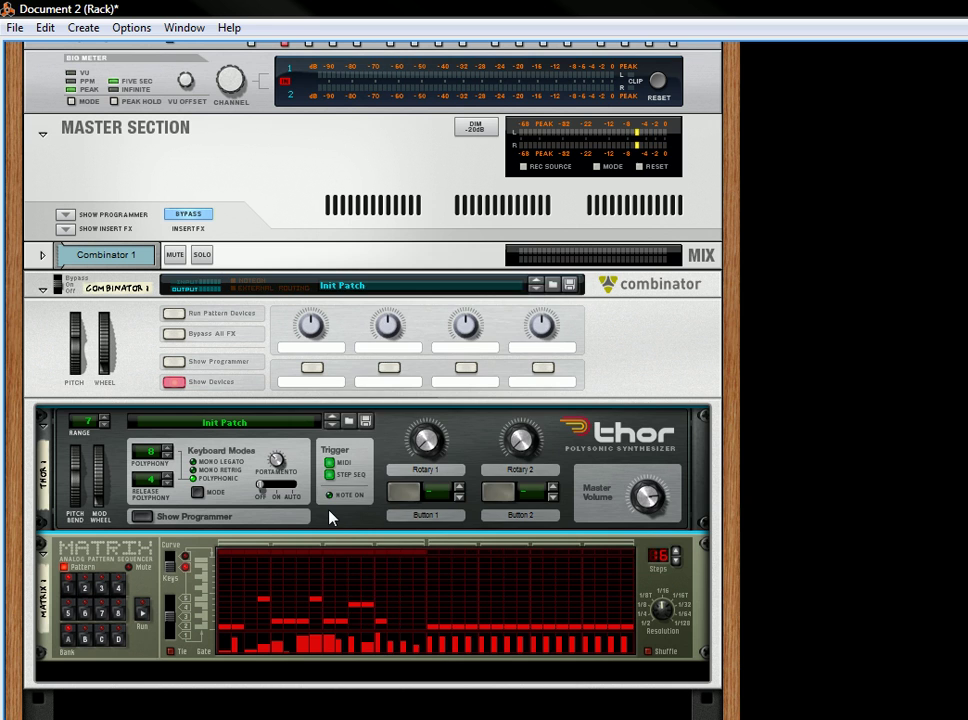
Insert an Alligator Triple Filtered Gate below Thor in the Combinator.
right_click(331, 517)
mouse_move(406, 425)
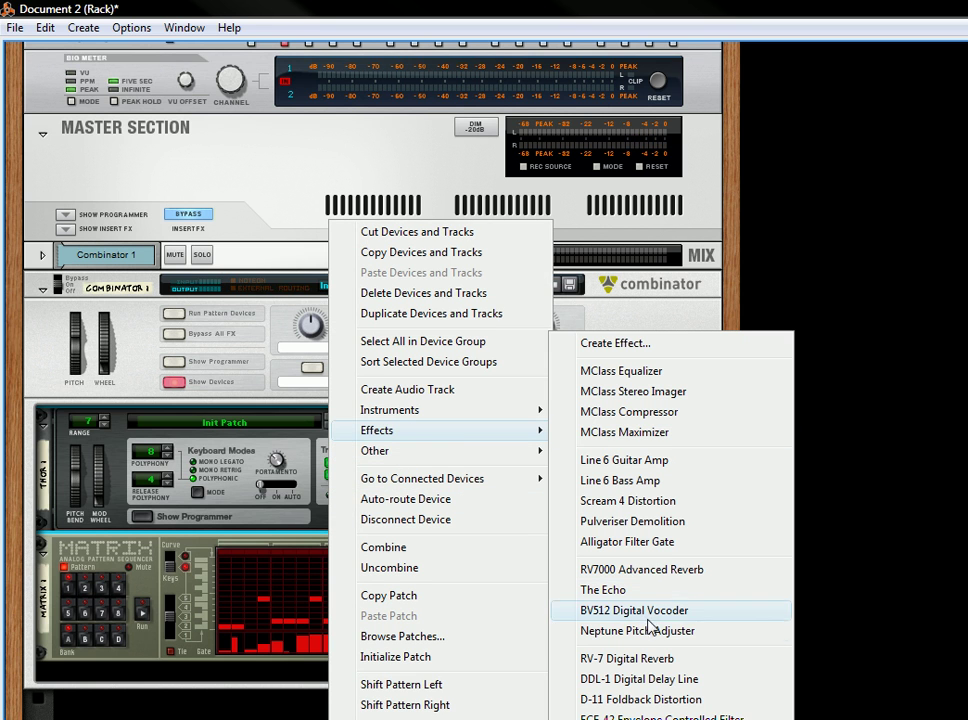
left_click(645, 541)
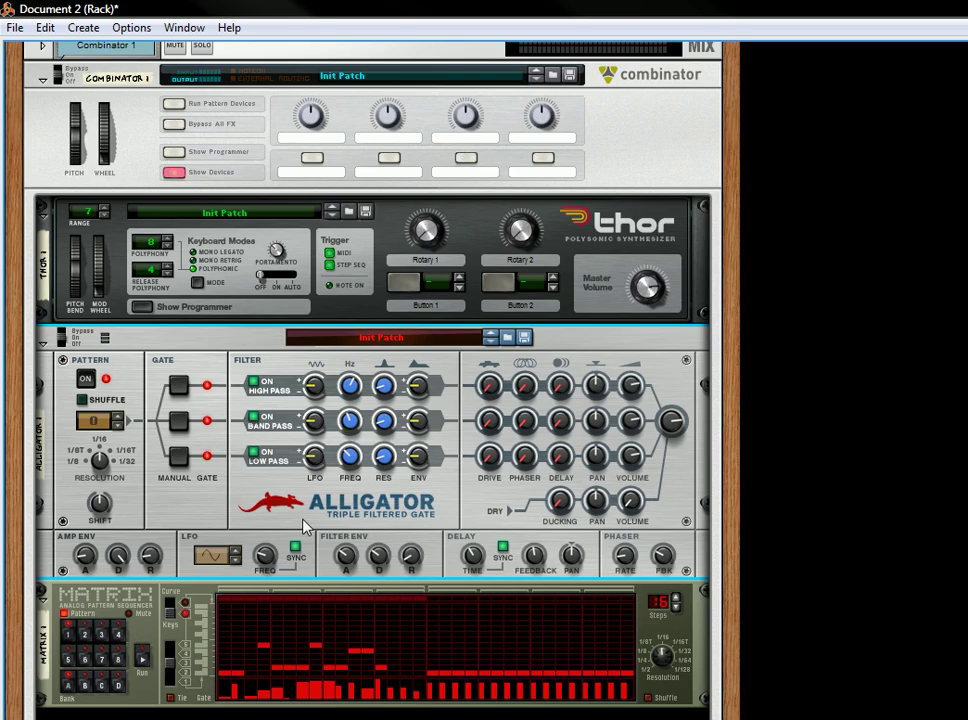
Play the Matrix pattern through the Alligator, then stop it.
scroll(230, 395, "down", 3)
left_click(142, 658)
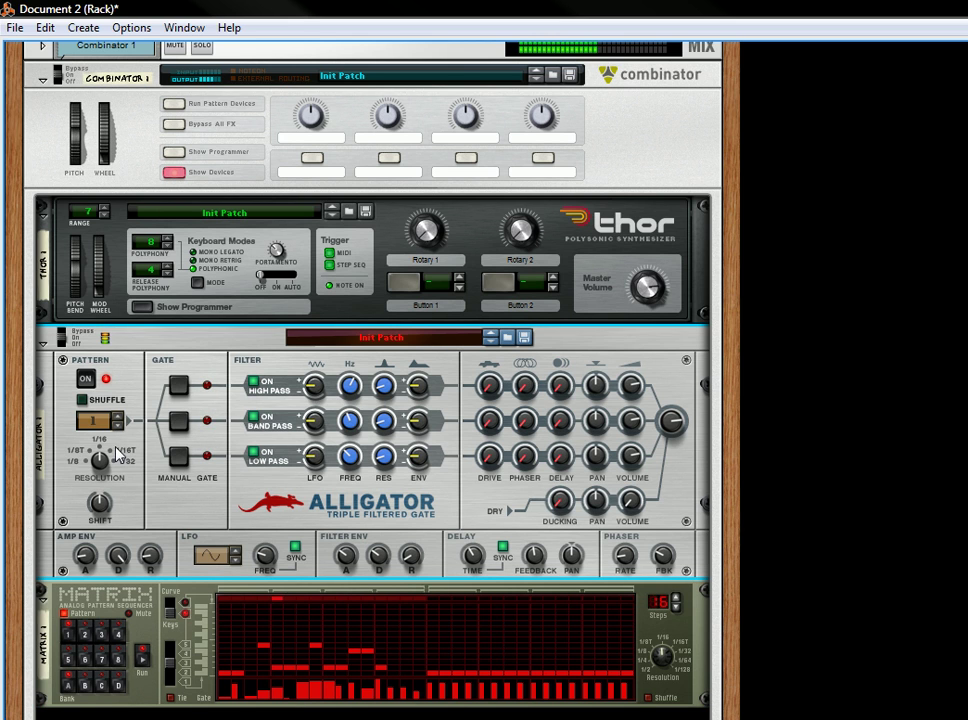
left_click(142, 658)
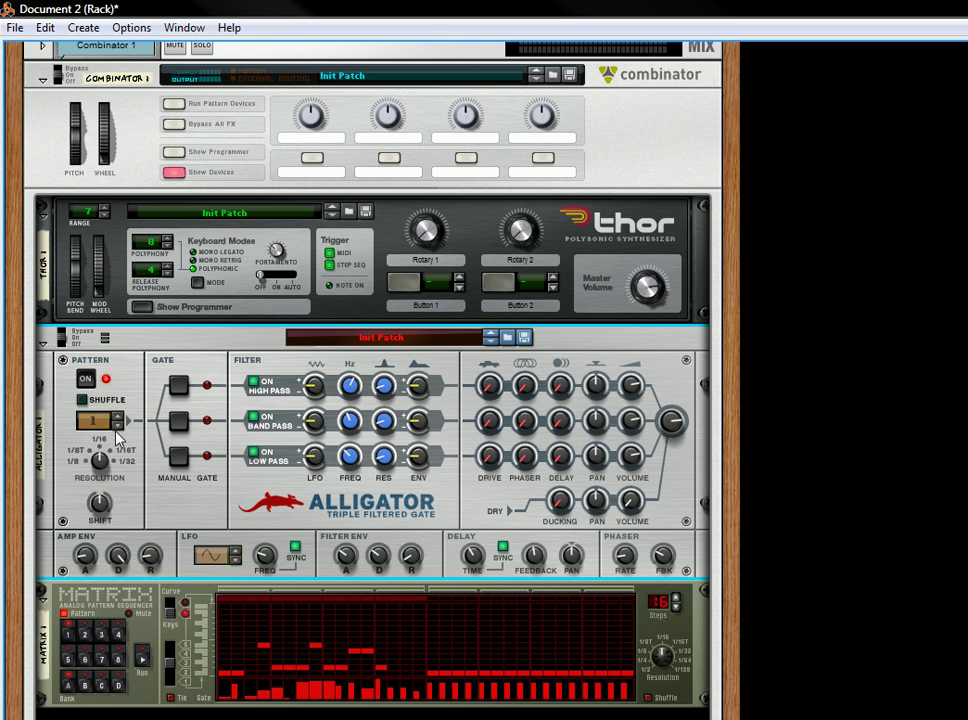
Set the Alligator pattern to 60 and cable Gate CV outs 3→2, 2→1, 1→3 on the rear.
left_click_drag(117, 437, 166, 110)
key("Tab")
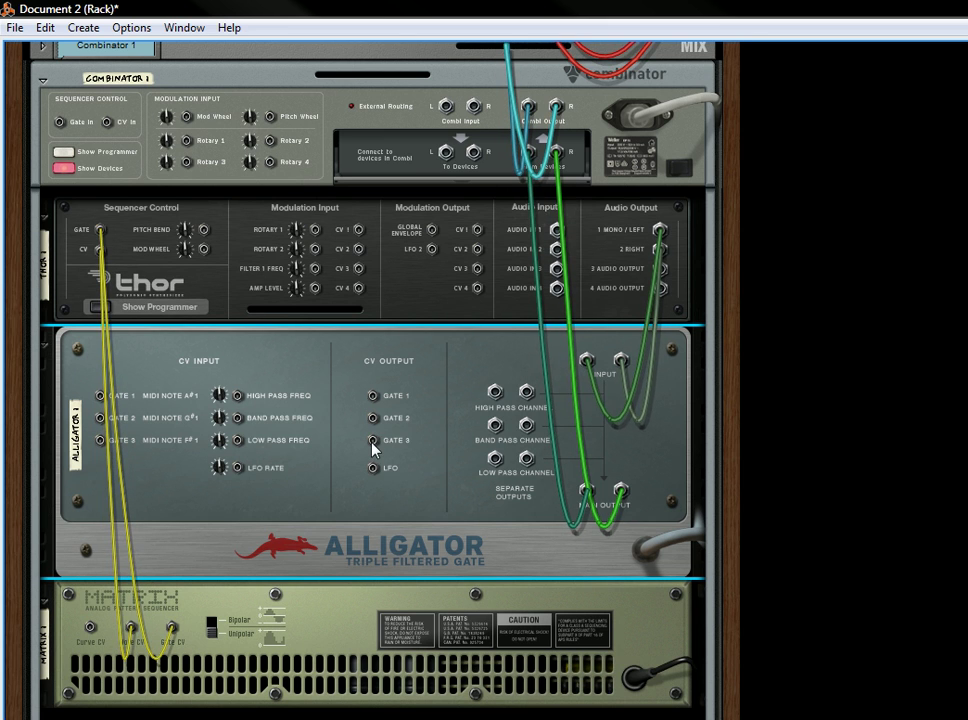
left_click_drag(372, 440, 100, 418)
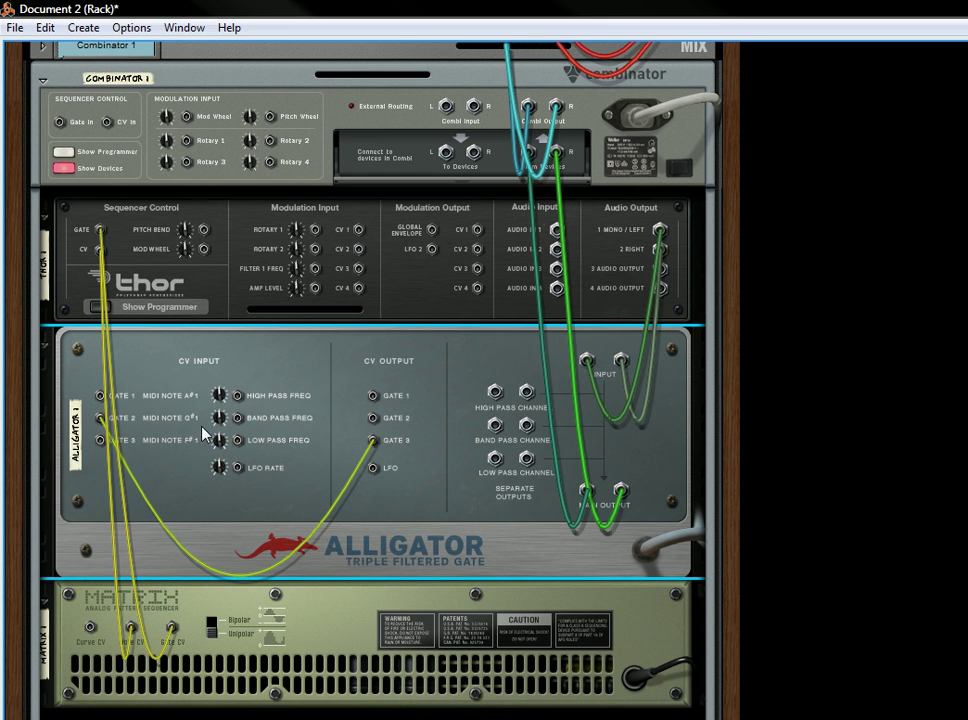
left_click_drag(372, 420, 101, 397)
left_click_drag(372, 395, 101, 440)
key("Tab")
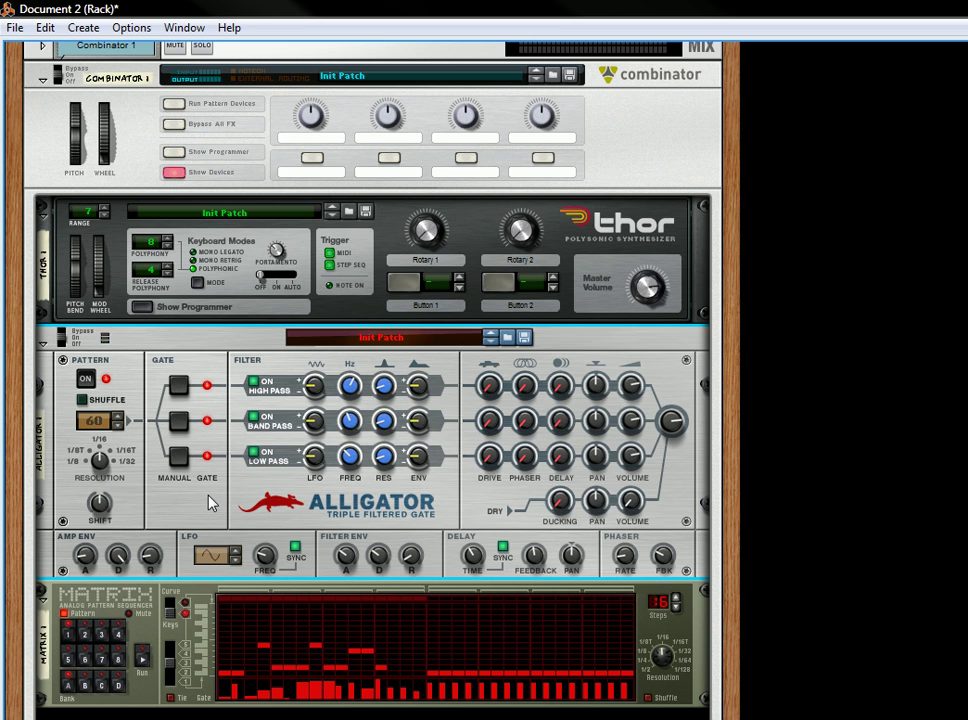
Audition the pattern, then turn the Alligator Low Pass volume down from 100 to 63.
left_click(143, 660)
left_click(145, 665)
left_click(144, 660)
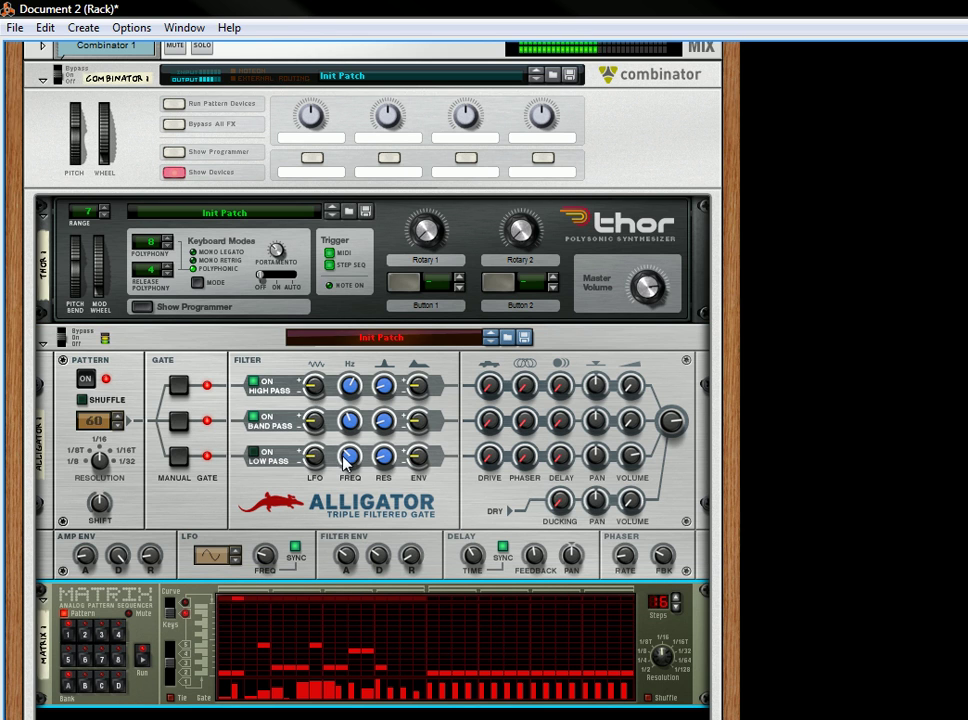
left_click(144, 660)
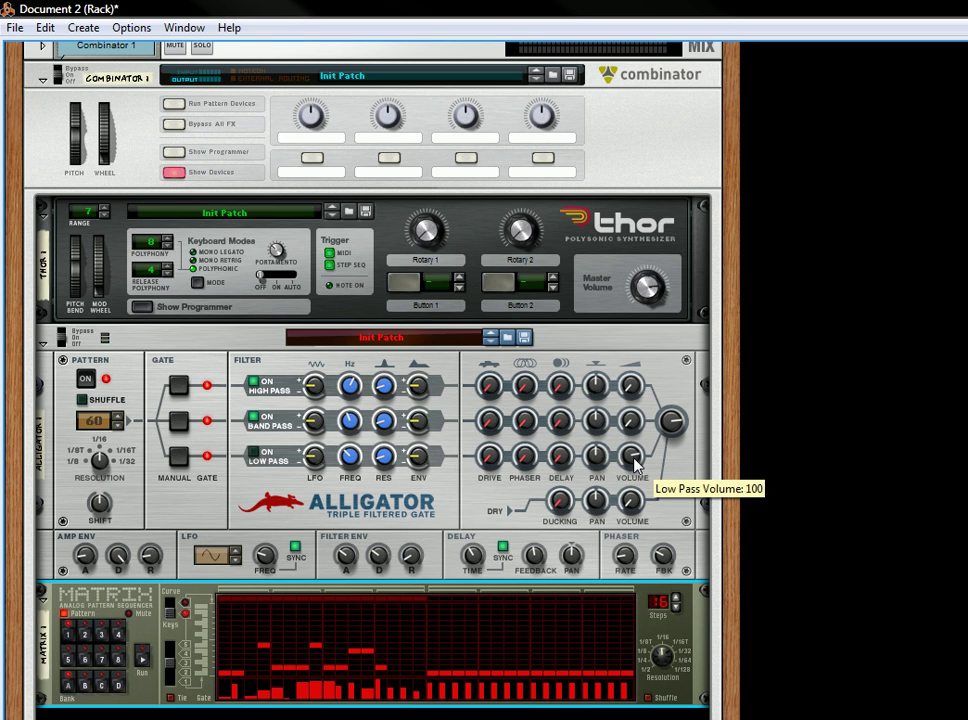
left_click_drag(633, 459, 645, 485)
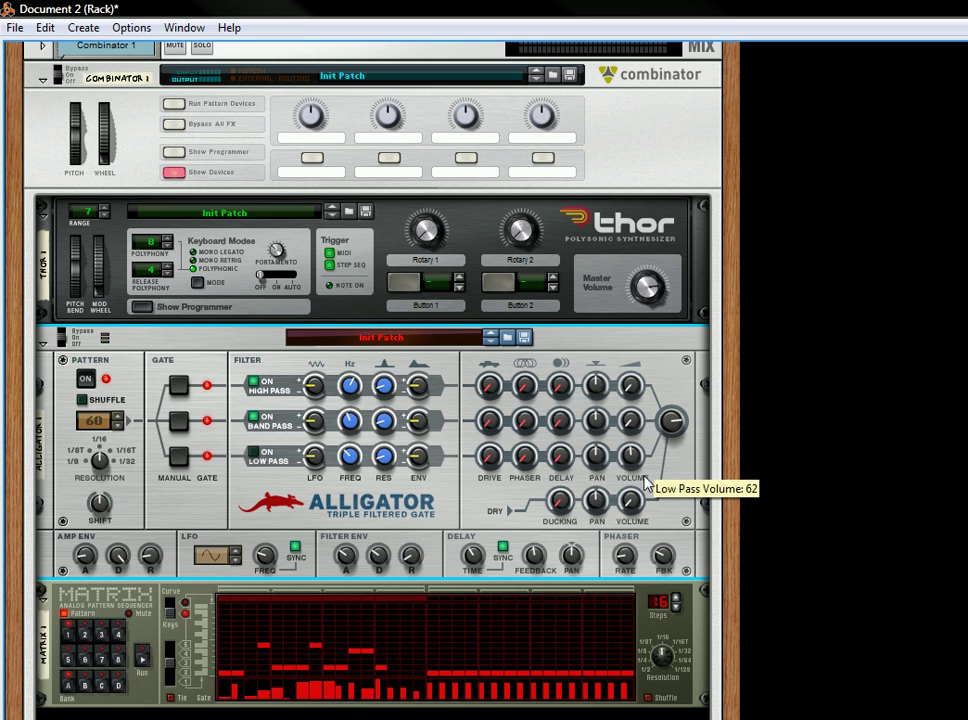
left_click_drag(650, 483, 648, 478)
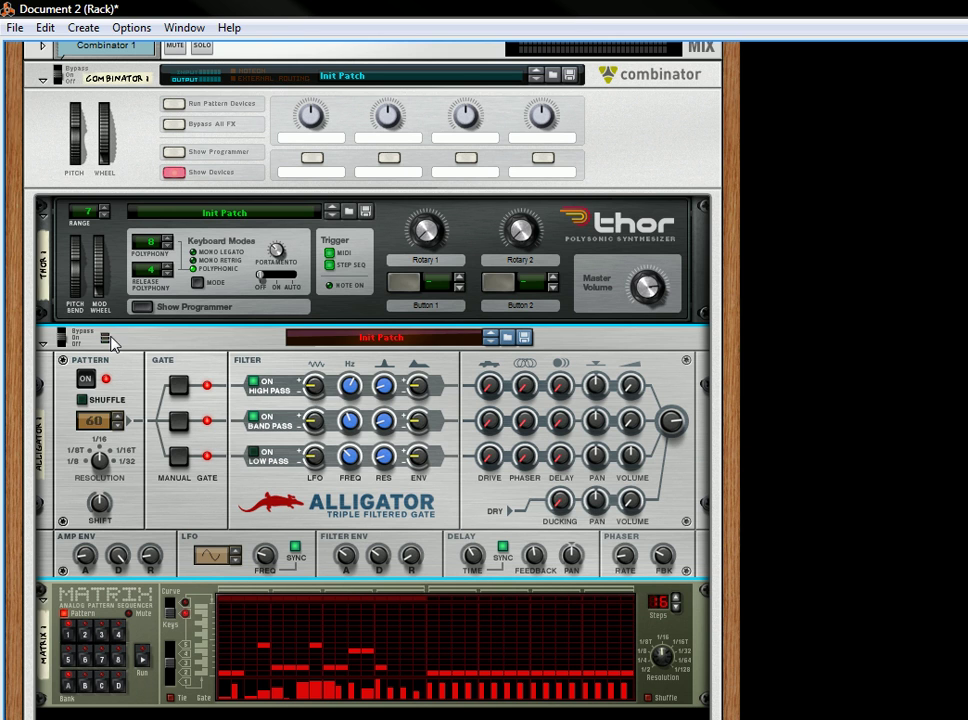
Play the pattern while flipping the Alligator between On and Bypass to compare.
left_click(142, 660)
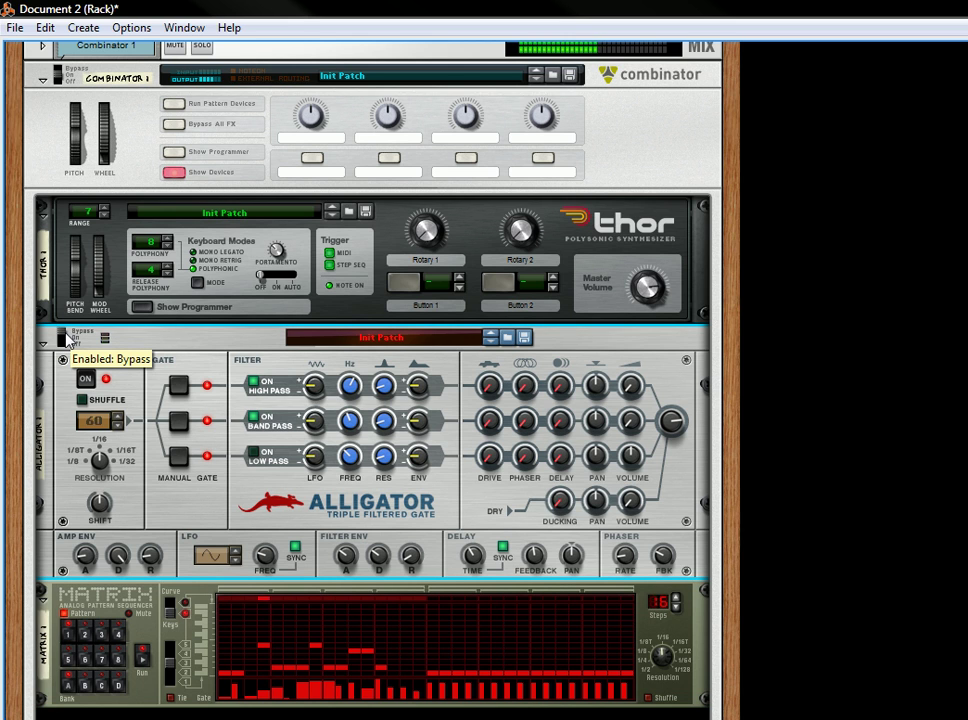
left_click(64, 340)
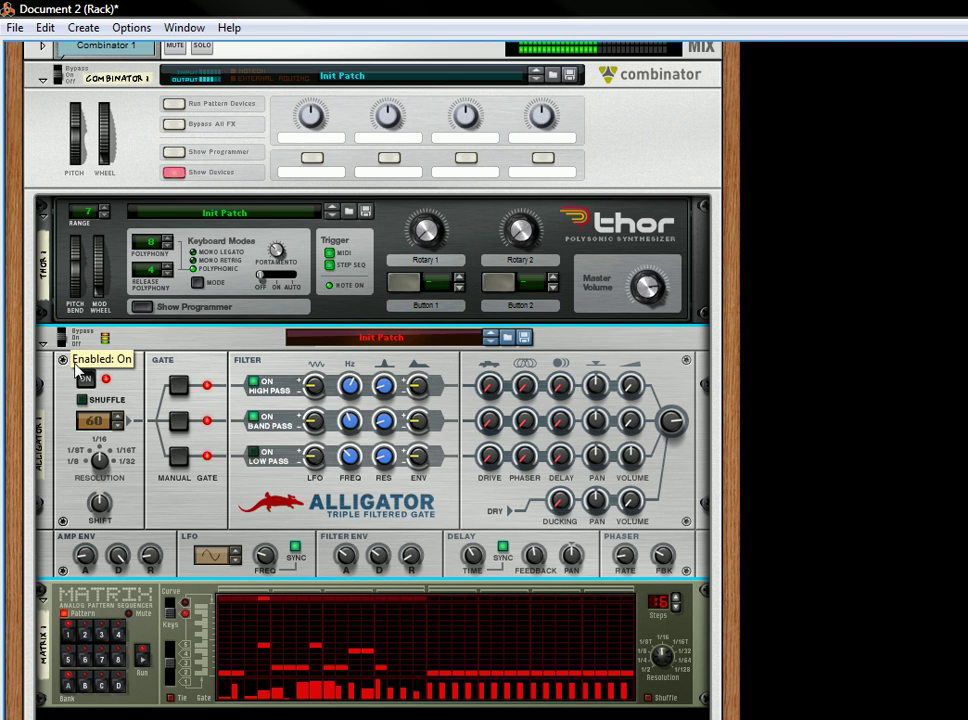
left_click(145, 655)
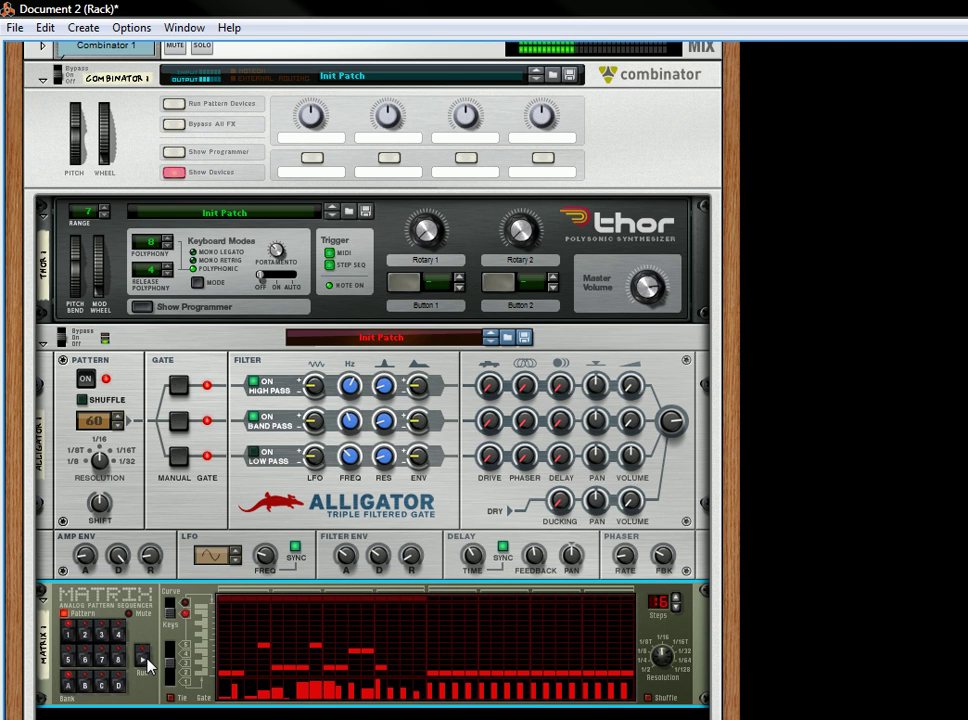
left_click(65, 335)
left_click(63, 336)
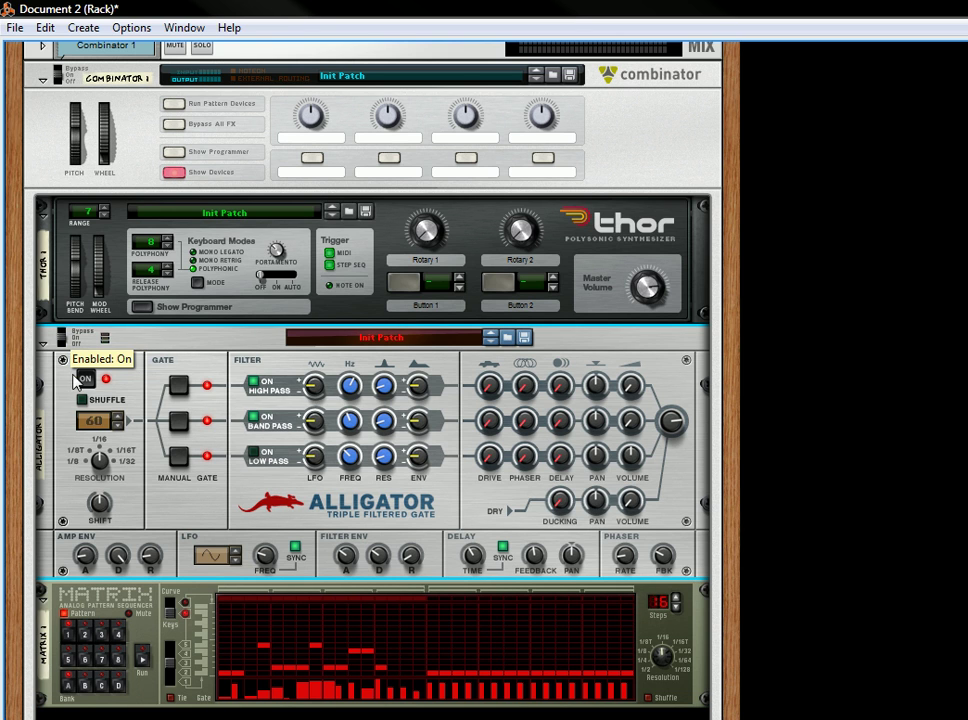
left_click(145, 664)
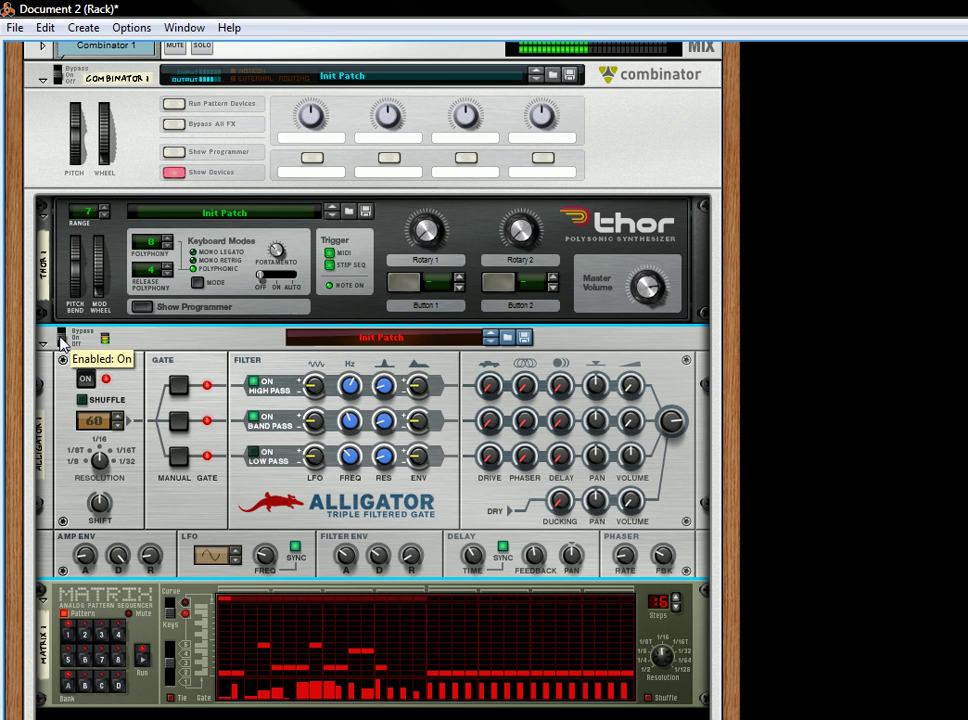
left_click_drag(62, 342, 64, 342)
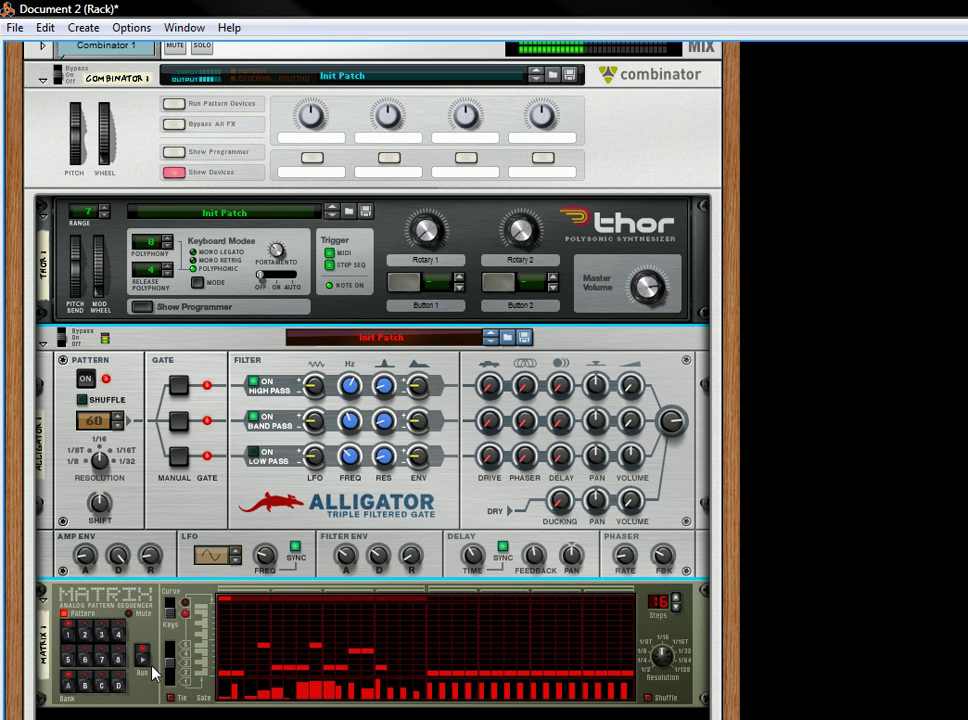
left_click(199, 633)
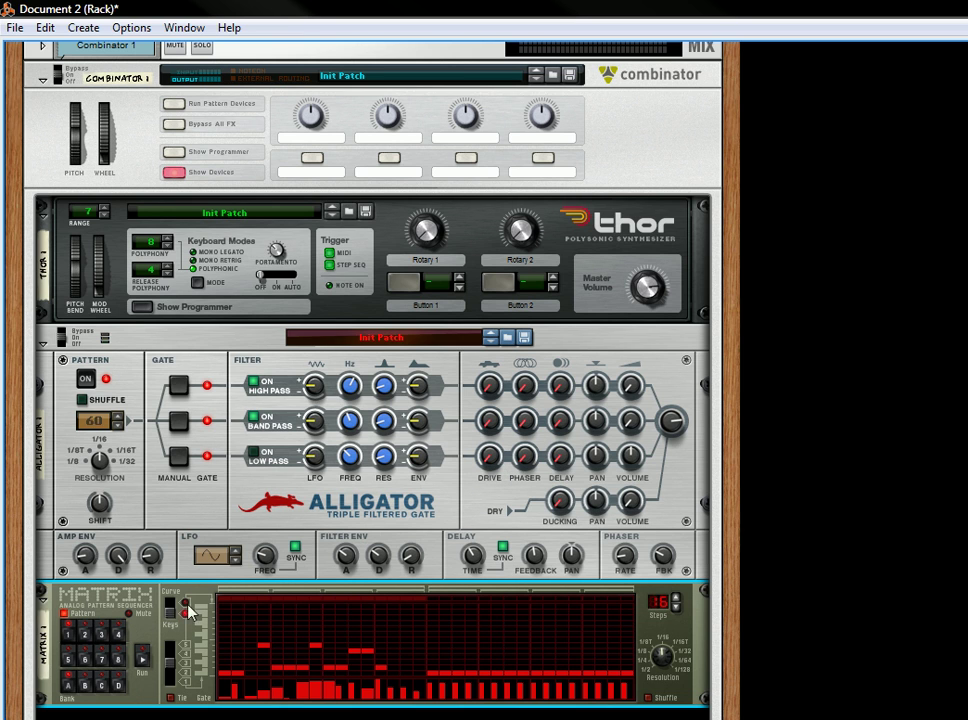
While the pattern plays, try Low Pass drive amounts, return it to 0, and set phaser to 41.
left_click(143, 660)
left_click_drag(492, 461, 525, 422)
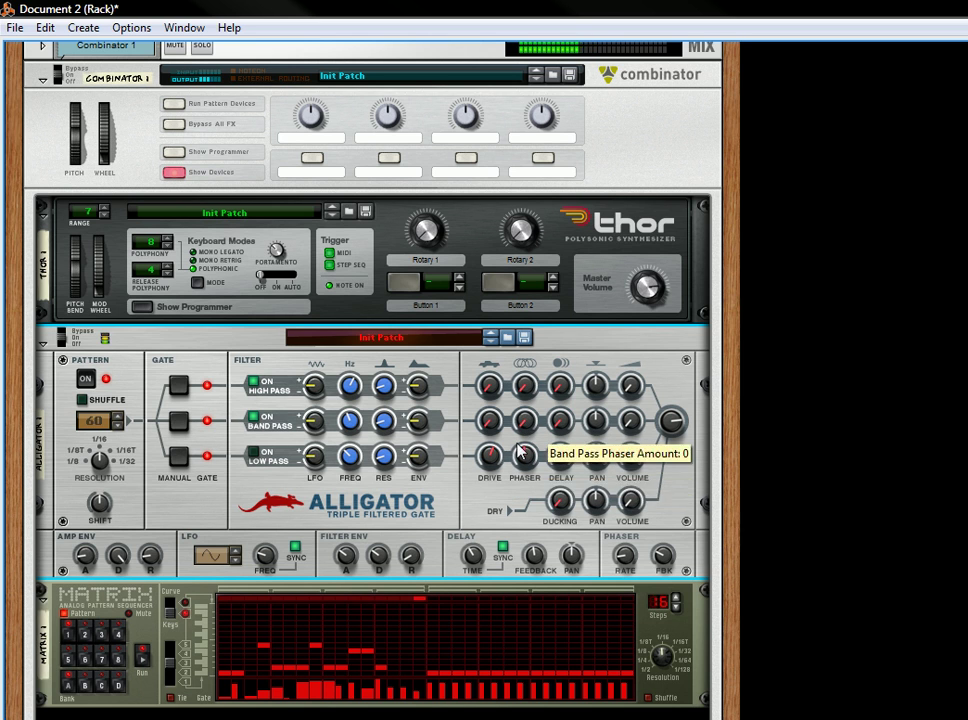
left_click_drag(497, 470, 576, 462)
left_click_drag(492, 456, 502, 517)
left_click_drag(527, 458, 562, 440)
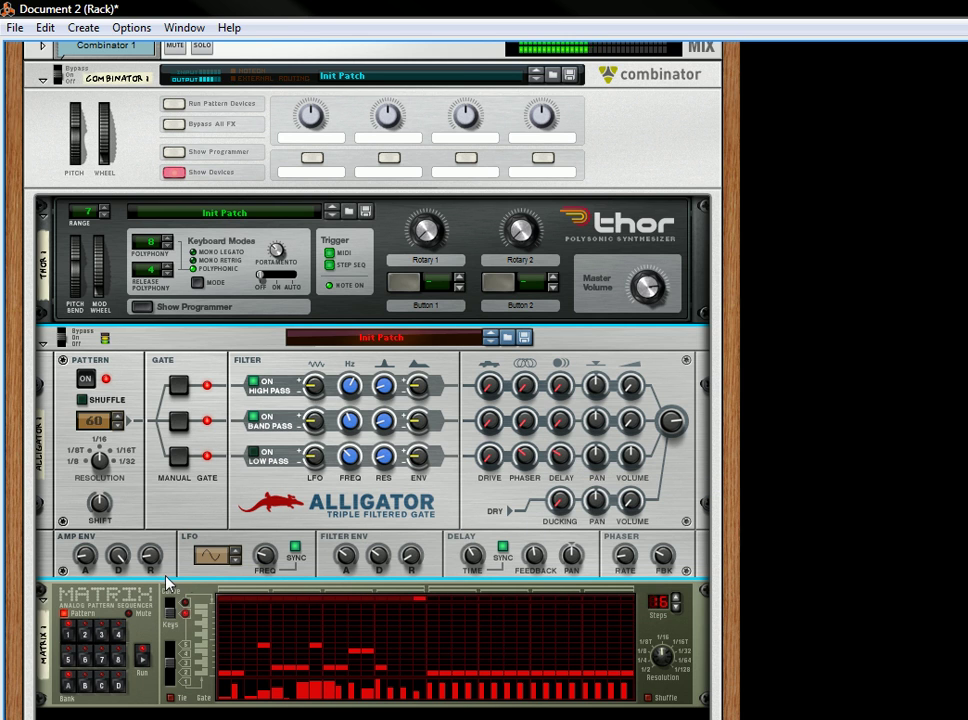
Stop playback, set the Low Pass pan to -24 and the delay pan to -30.
left_click(143, 660)
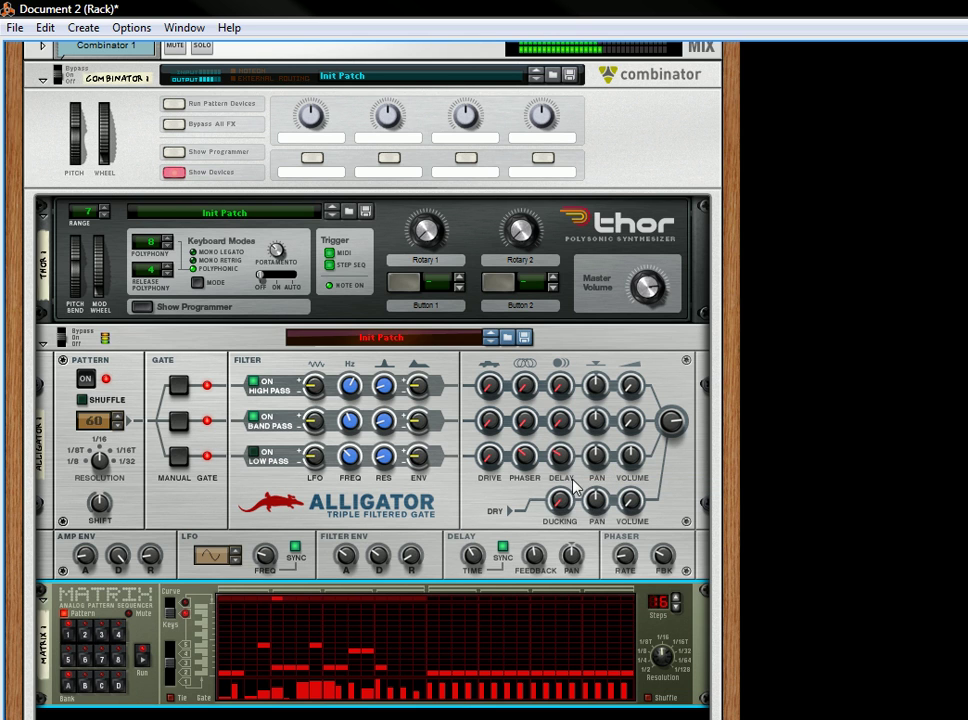
left_click_drag(619, 480, 609, 503)
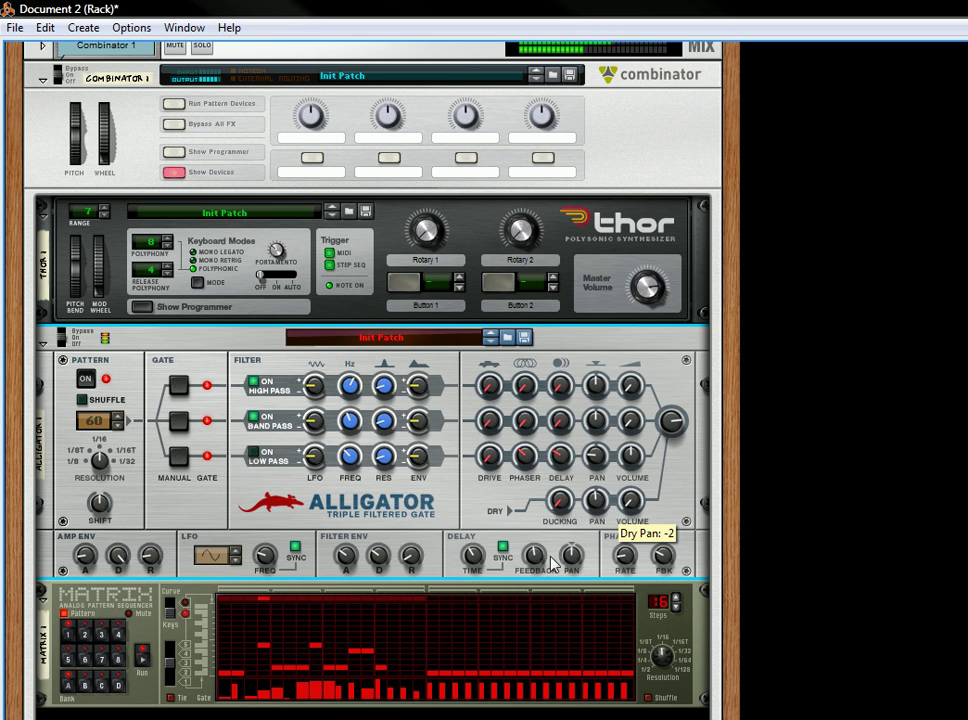
left_click_drag(585, 530, 586, 540)
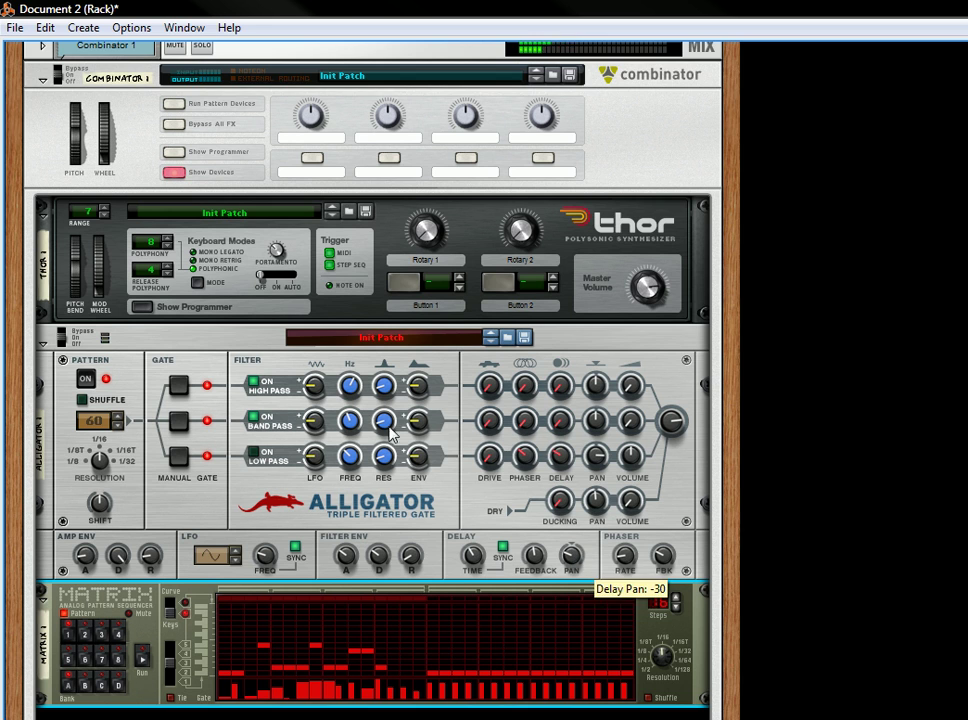
Scroll to the Alligator, dismiss its context menu, and flip the rack to its rear cabling.
scroll(282, 265, "down", 2)
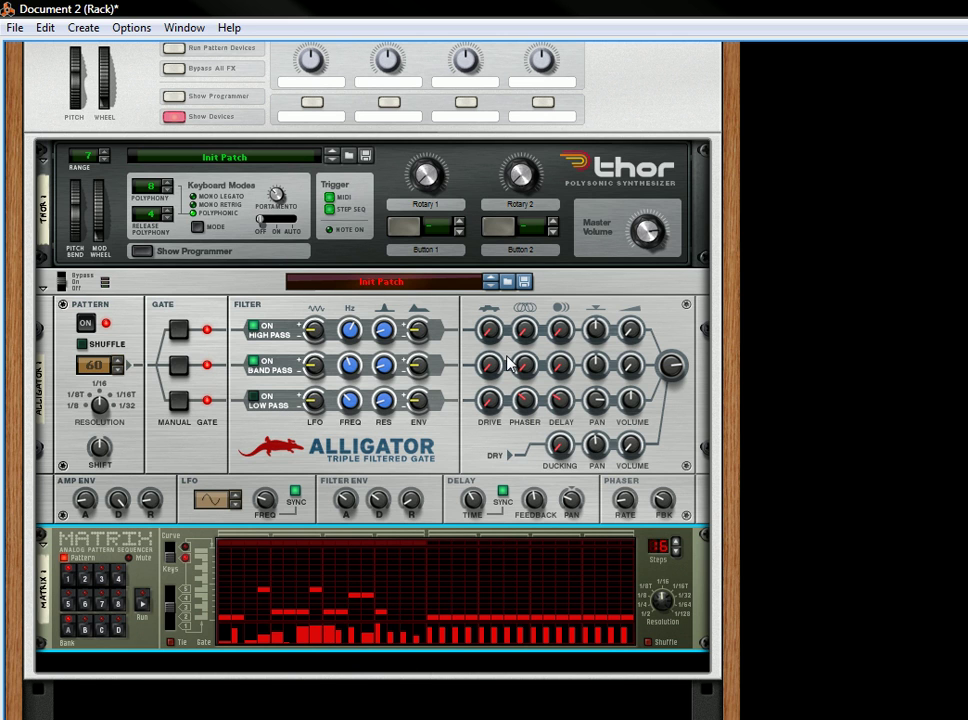
right_click(140, 292)
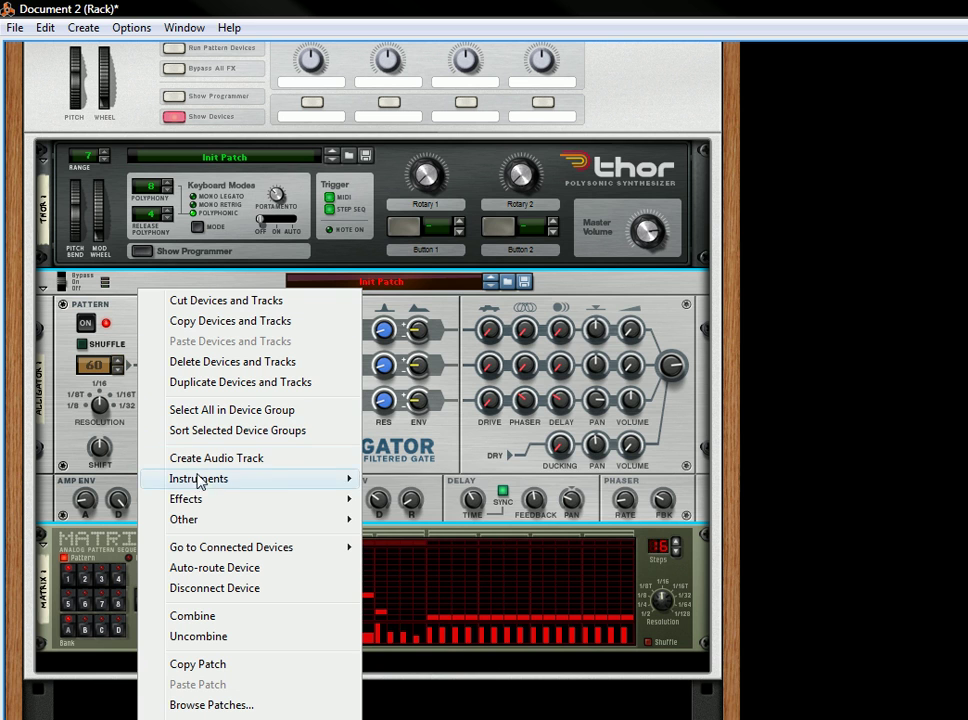
left_click(238, 704)
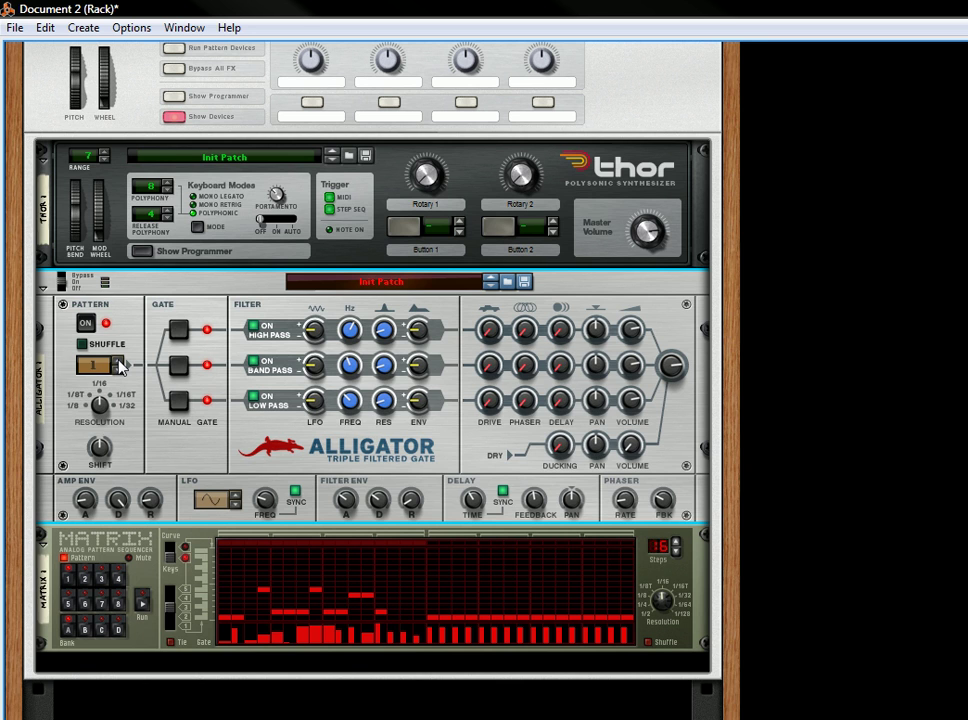
key("Tab")
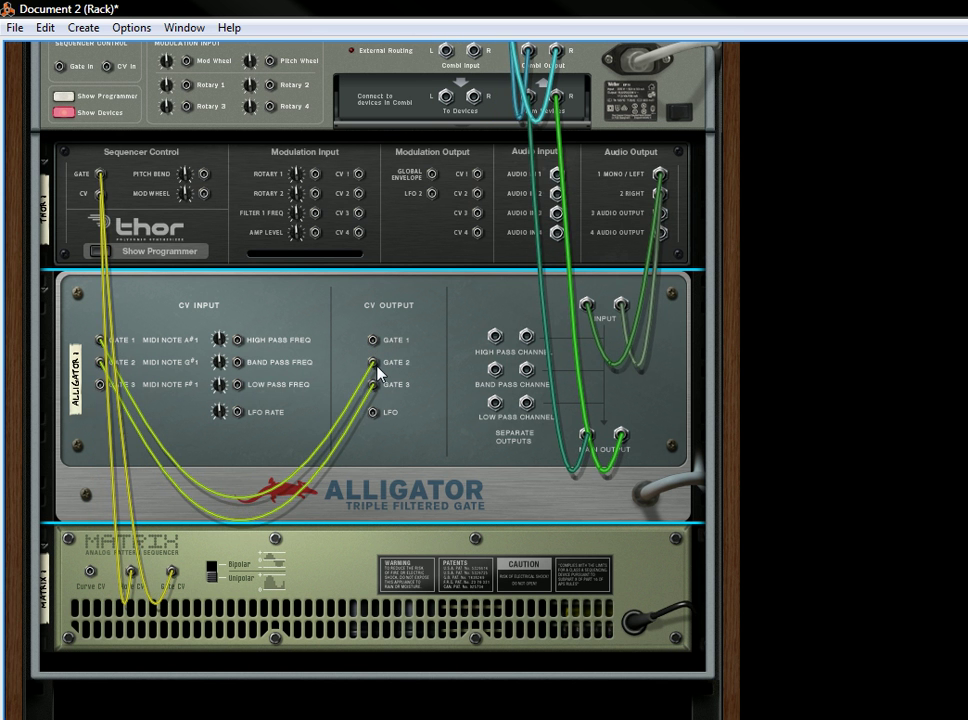
Move the Alligator main output cables to the Band Pass left and Low Pass right outputs, then play the Matrix.
key("Tab")
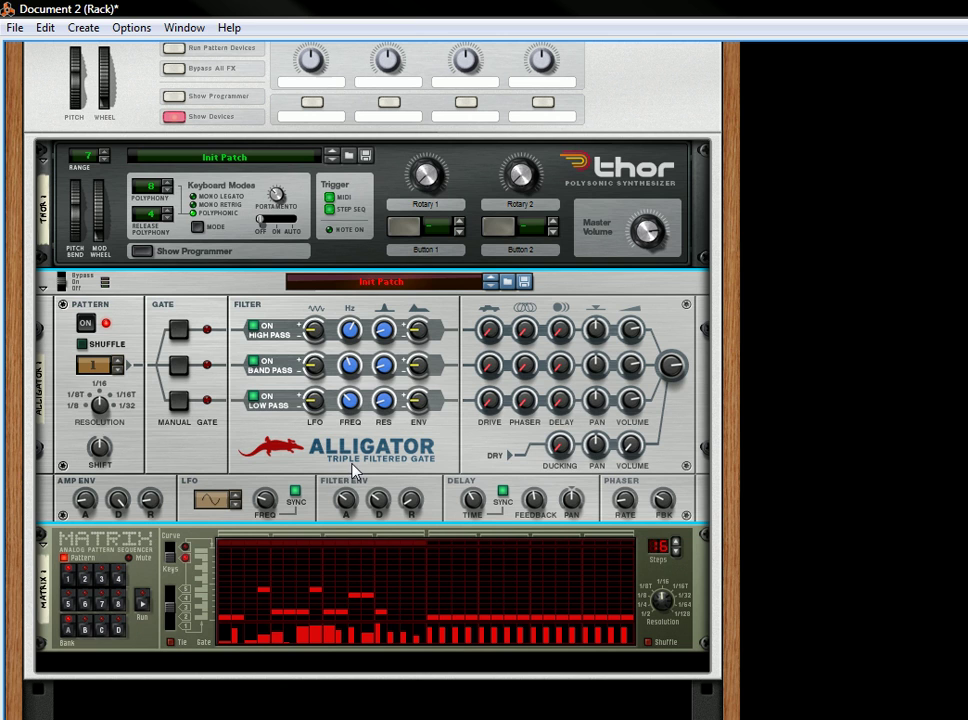
left_click(142, 606)
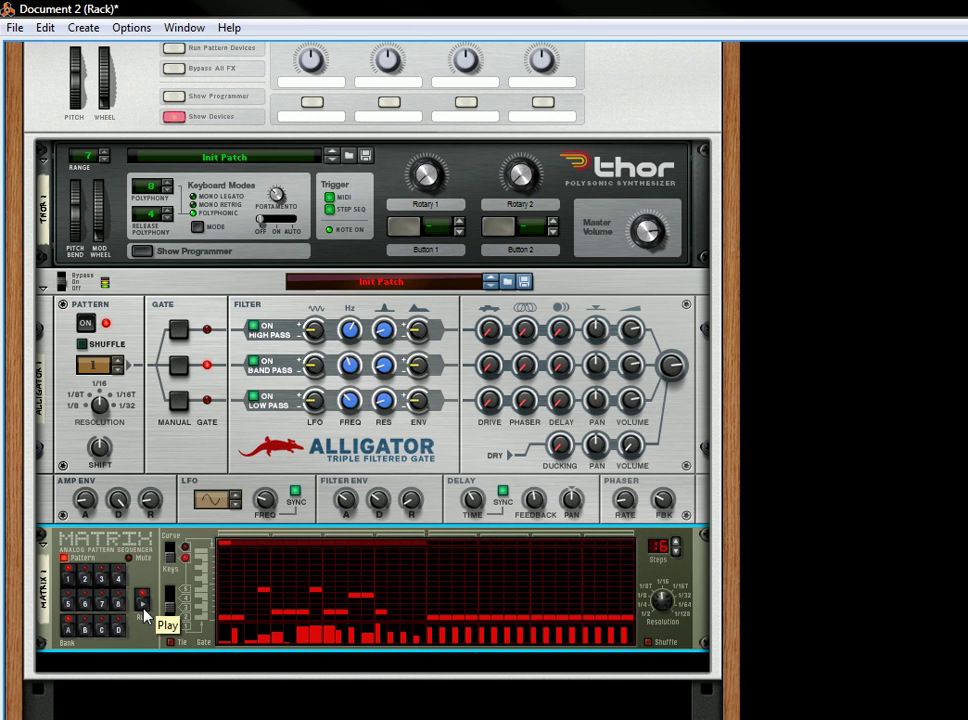
key("Tab")
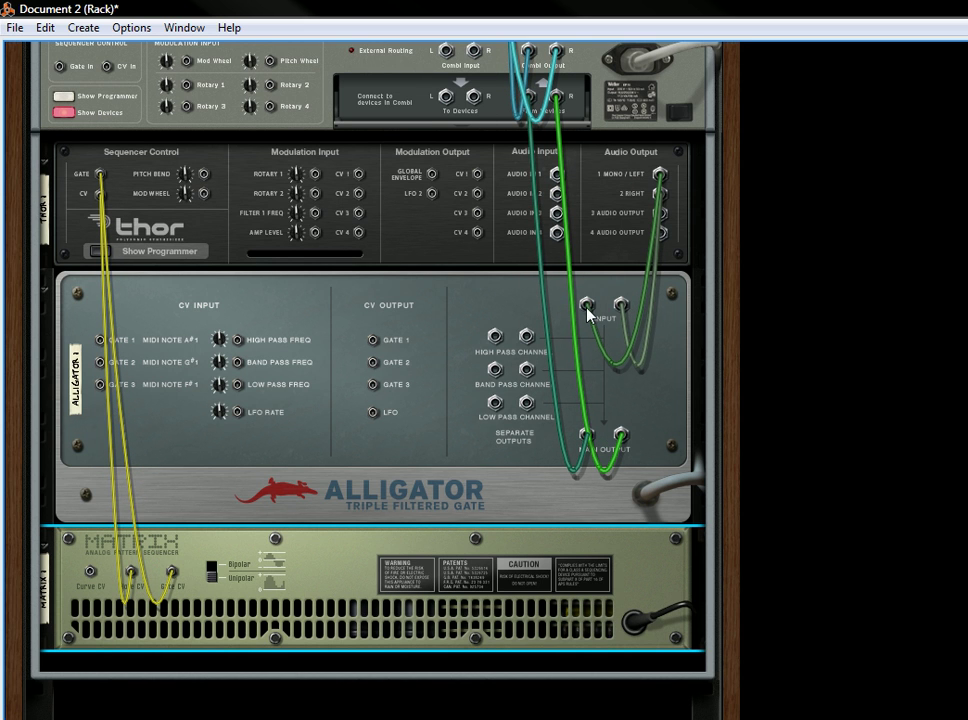
left_click_drag(586, 436, 494, 370)
left_click_drag(618, 447, 528, 402)
key("Tab")
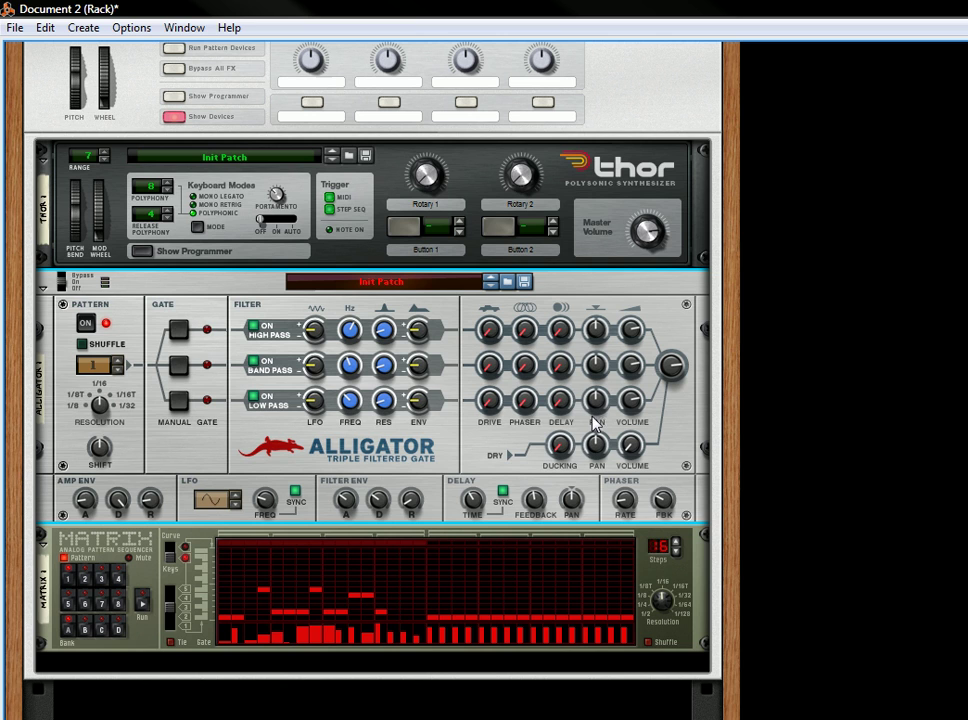
left_click(148, 608)
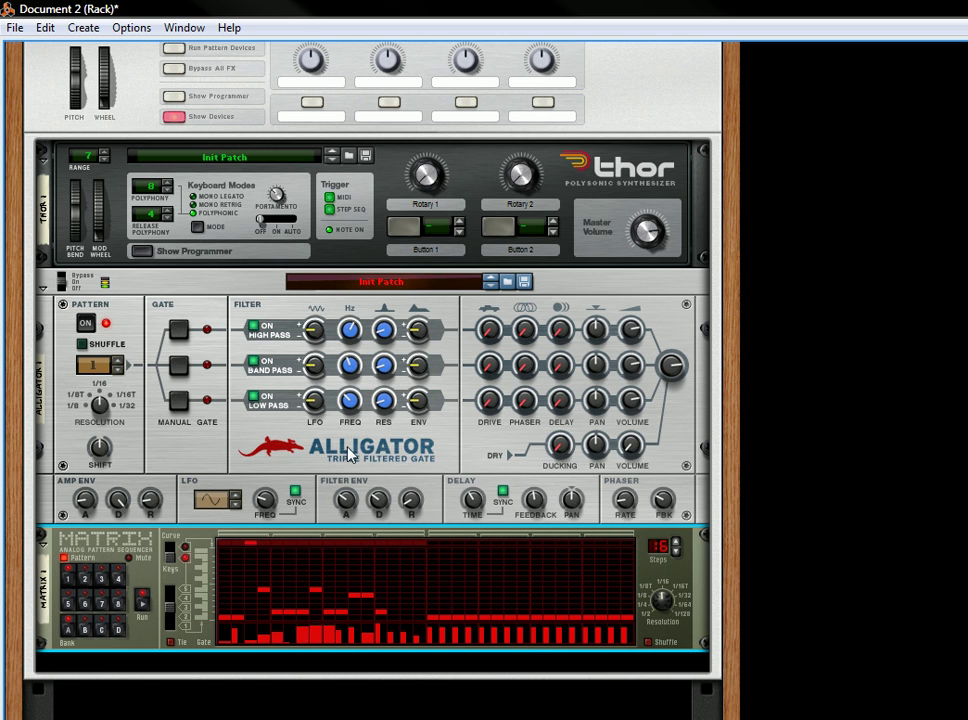
Raise the Alligator's band-pass frequency to 1.49 kHz, switch to pattern 4, and select an empty Matrix pattern.
mouse_move(349, 365)
left_mouse_down()
mouse_move(372, 357)
mouse_move(368, 375)
mouse_move(362, 366)
left_mouse_up()
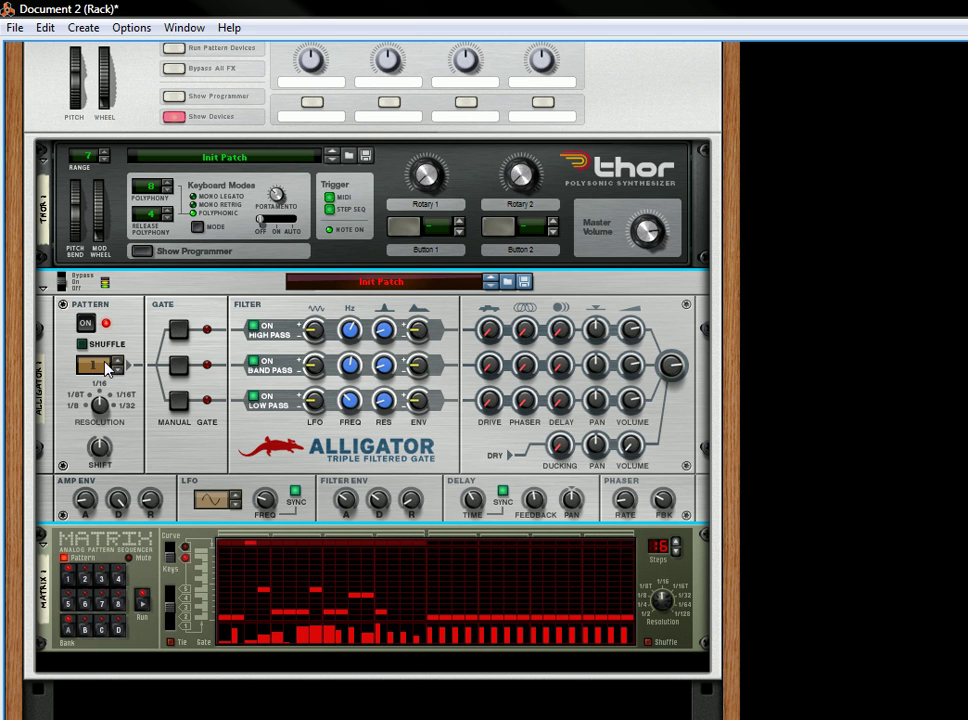
left_click(120, 360)
left_click(100, 580)
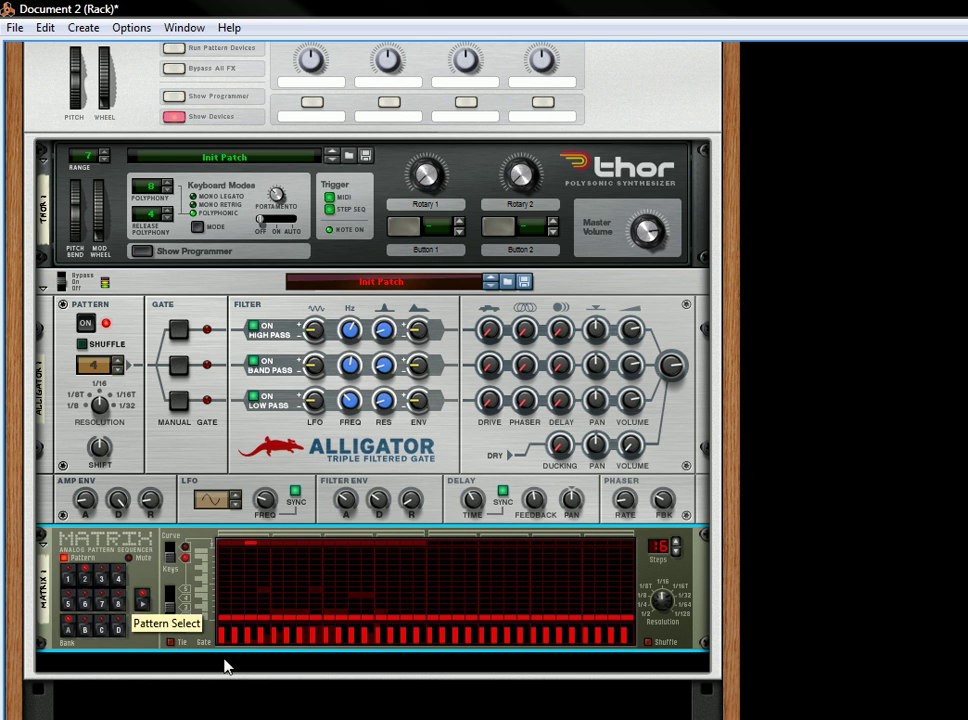
Draw a run of full-height Matrix gate steps, clearing a few to leave gaps.
left_click_drag(249, 621, 434, 620)
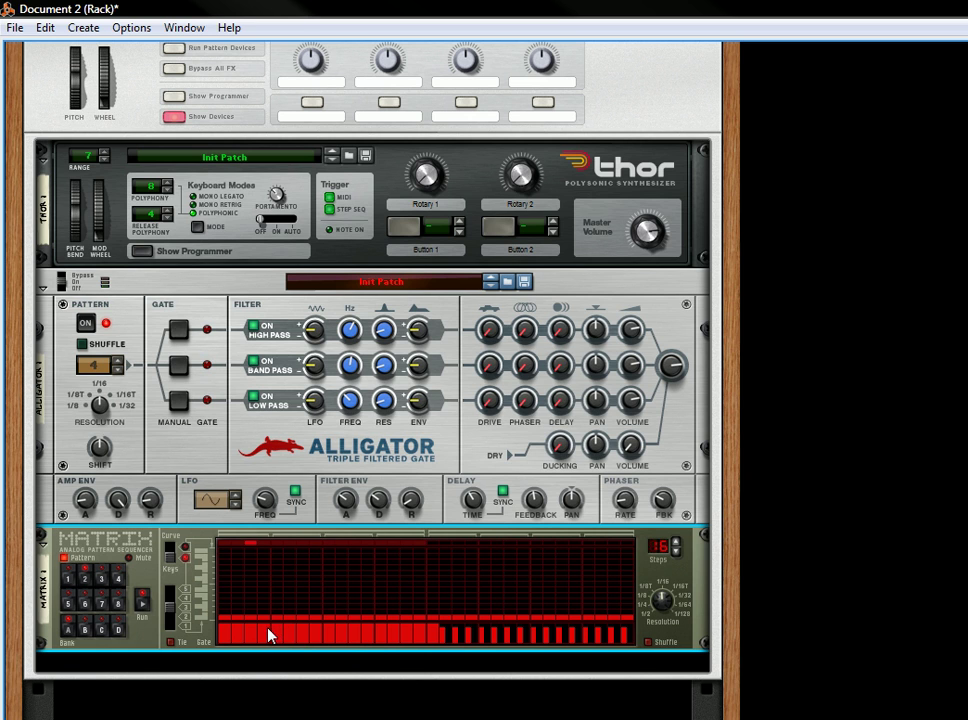
left_click_drag(268, 633, 268, 680)
left_click(281, 631)
left_click_drag(311, 630, 318, 646)
left_click(329, 632)
left_click(421, 632)
left_click(186, 397)
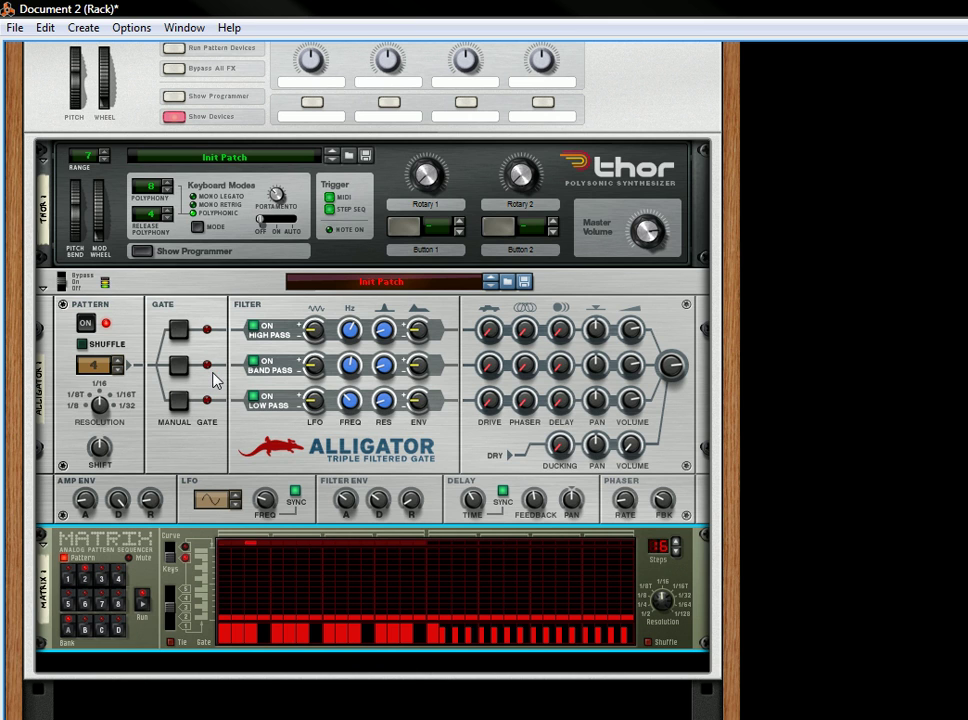
left_click(340, 633)
Insert a Scream 4 Distortion below the Alligator and turn the rack to its rear view.
right_click(216, 440)
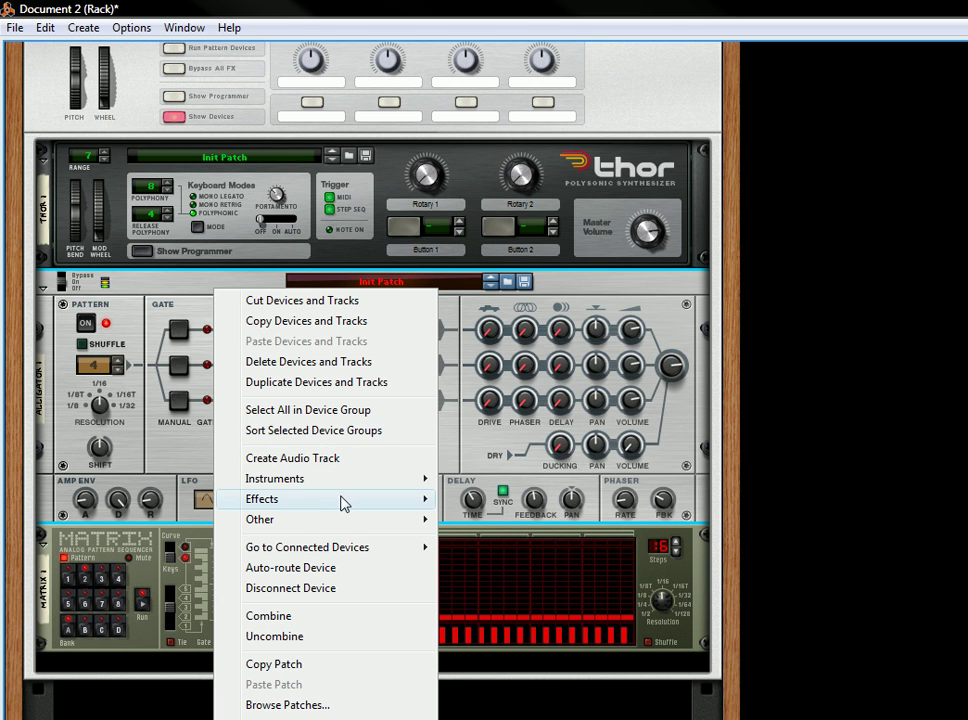
mouse_move(346, 499)
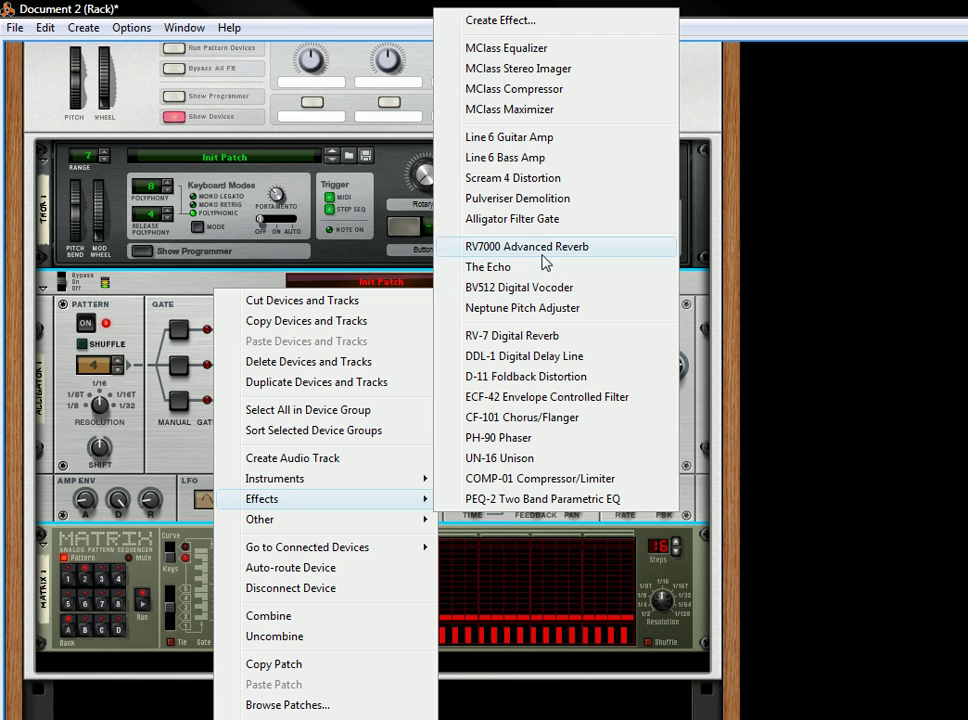
left_click(541, 187)
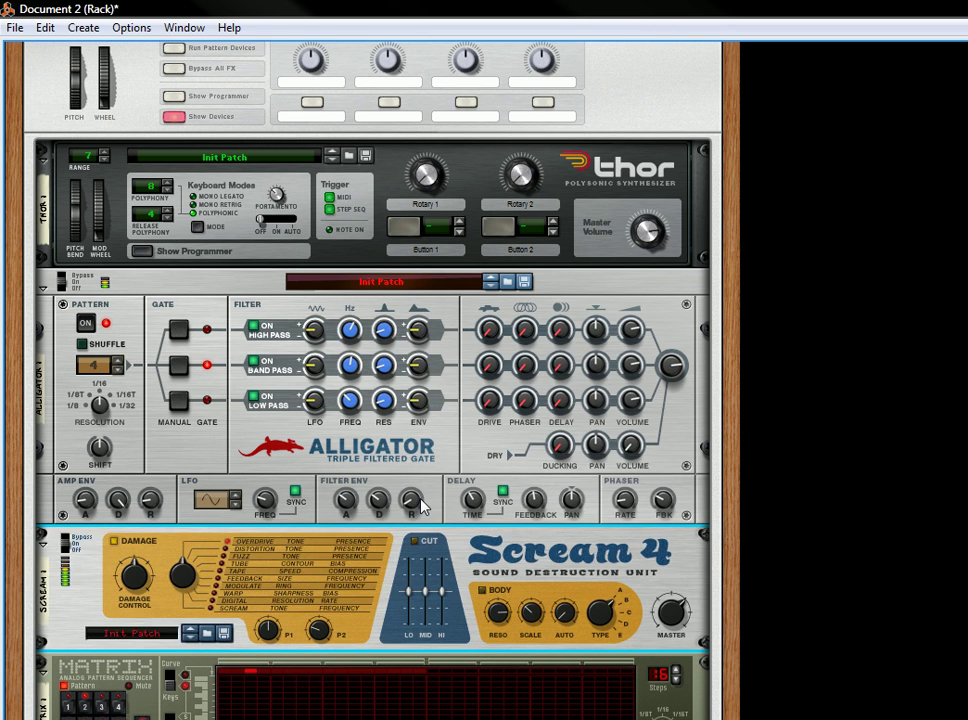
key("Tab")
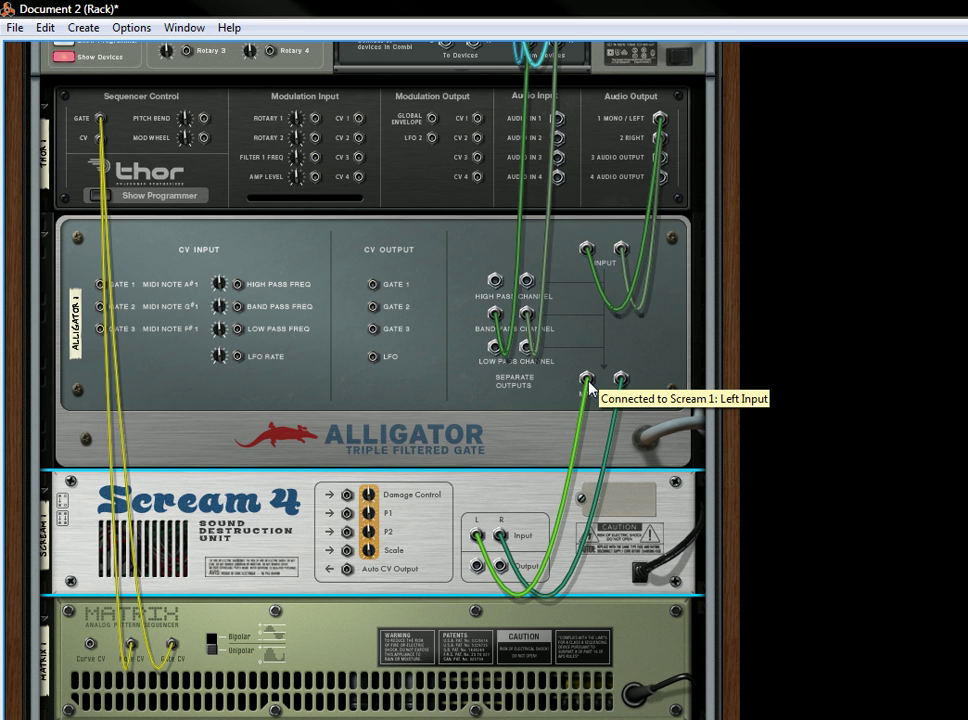
Move the Alligator's output cables to the Band Pass Channel and route Scream 4 into From Devices.
left_click_drag(590, 390, 494, 316)
left_click_drag(622, 381, 526, 315)
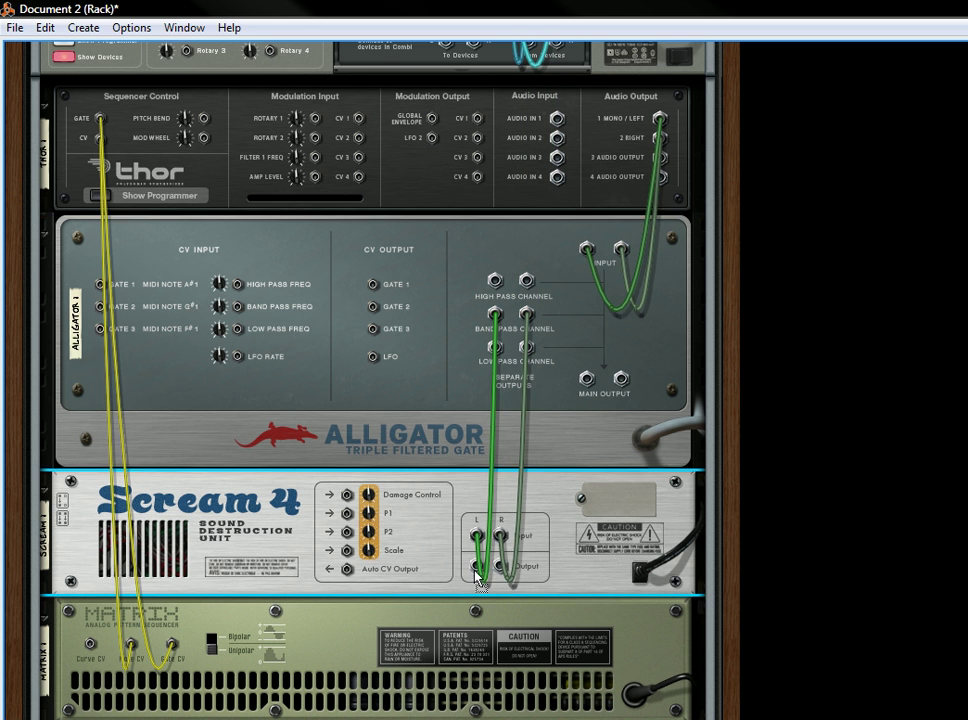
left_click_drag(475, 573, 529, 134)
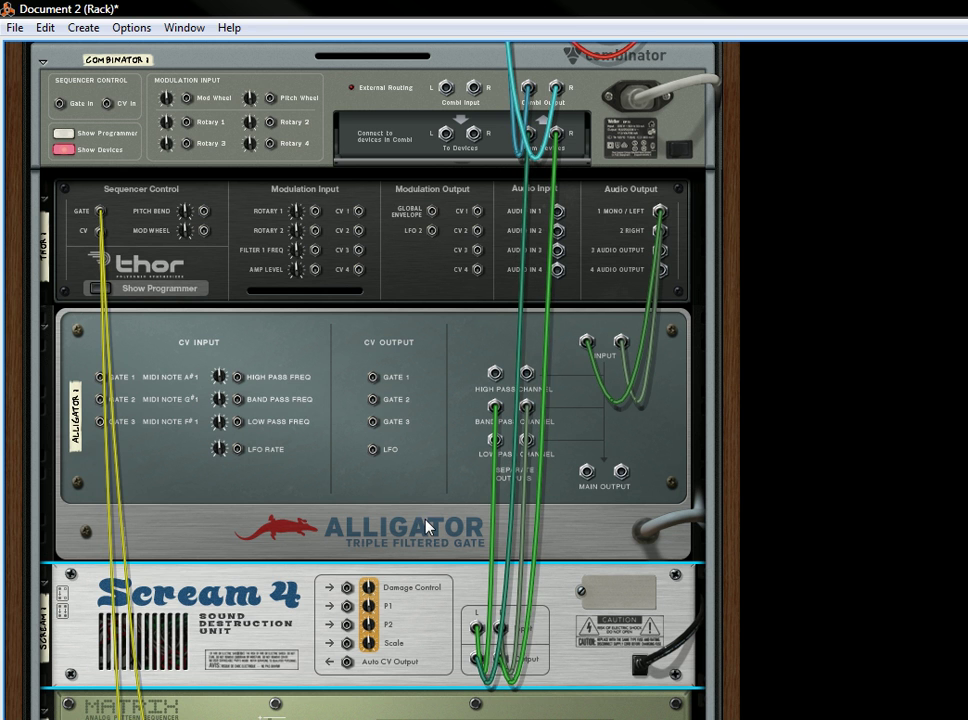
key("Tab")
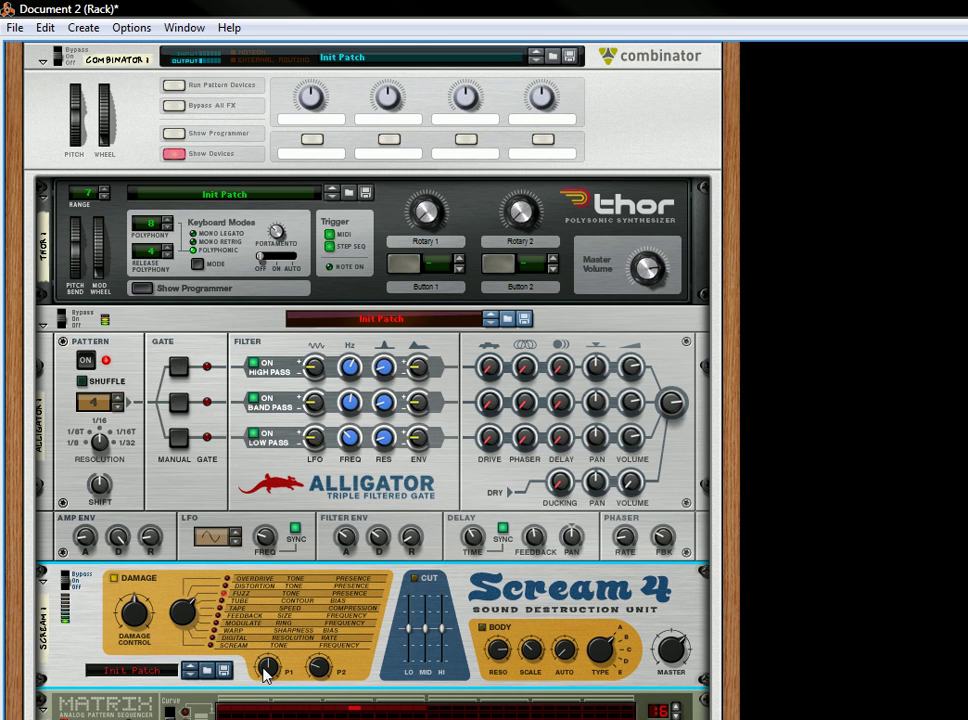
Set Scream 4 to the Scream damage type, Damage Control 60, and P1 at 78.
left_click_drag(266, 675, 335, 645)
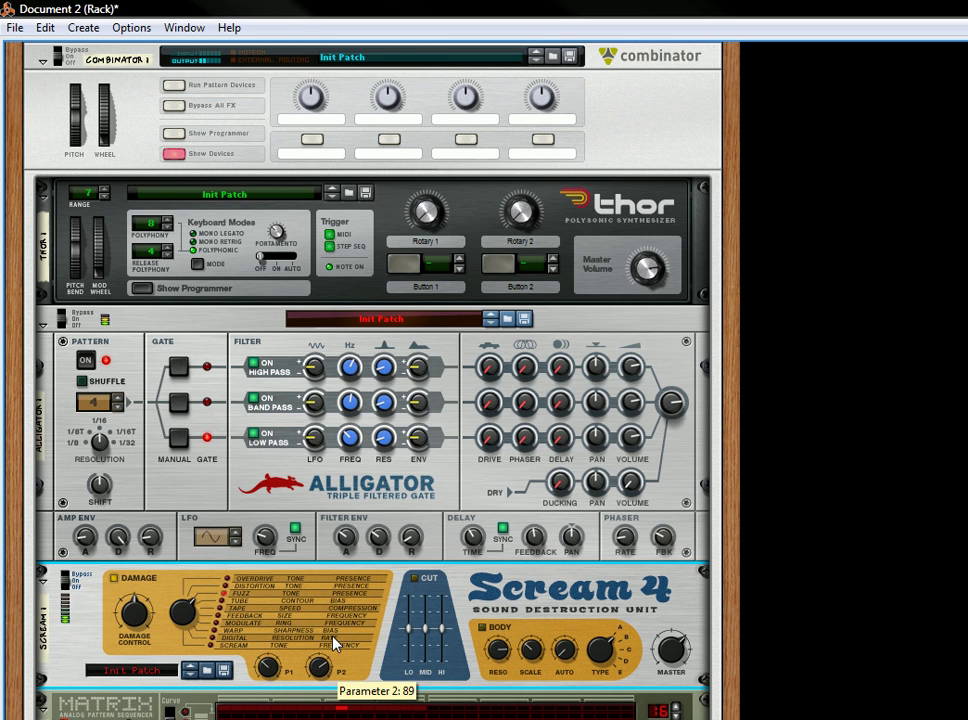
left_click_drag(133, 612, 133, 598)
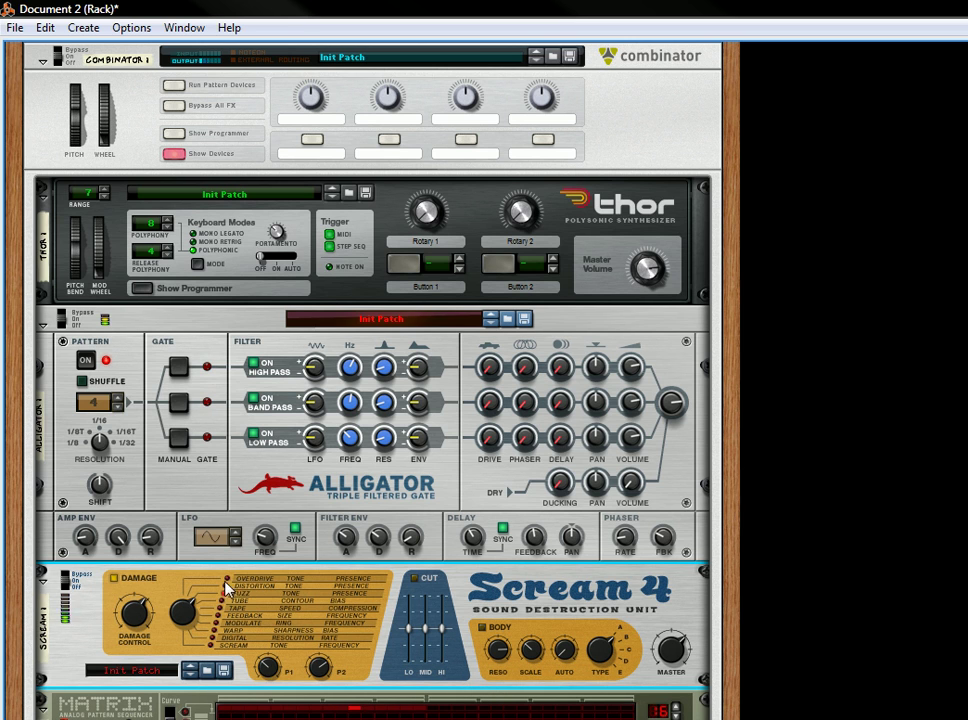
left_click(216, 645)
left_click(220, 637)
left_click(221, 631)
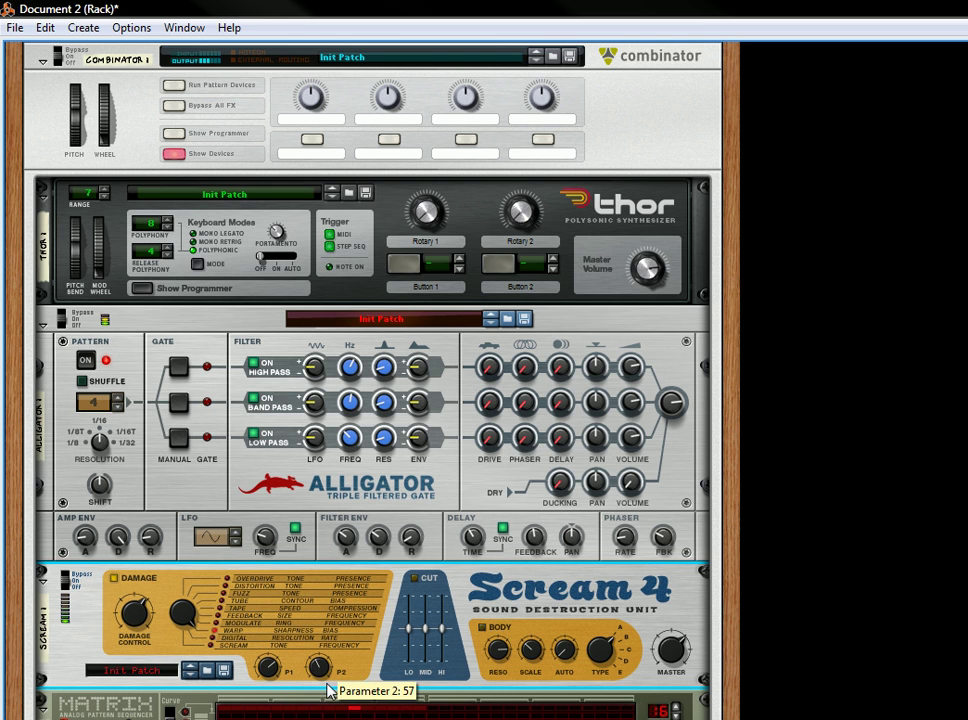
left_click(213, 645)
left_click_drag(274, 663, 284, 655)
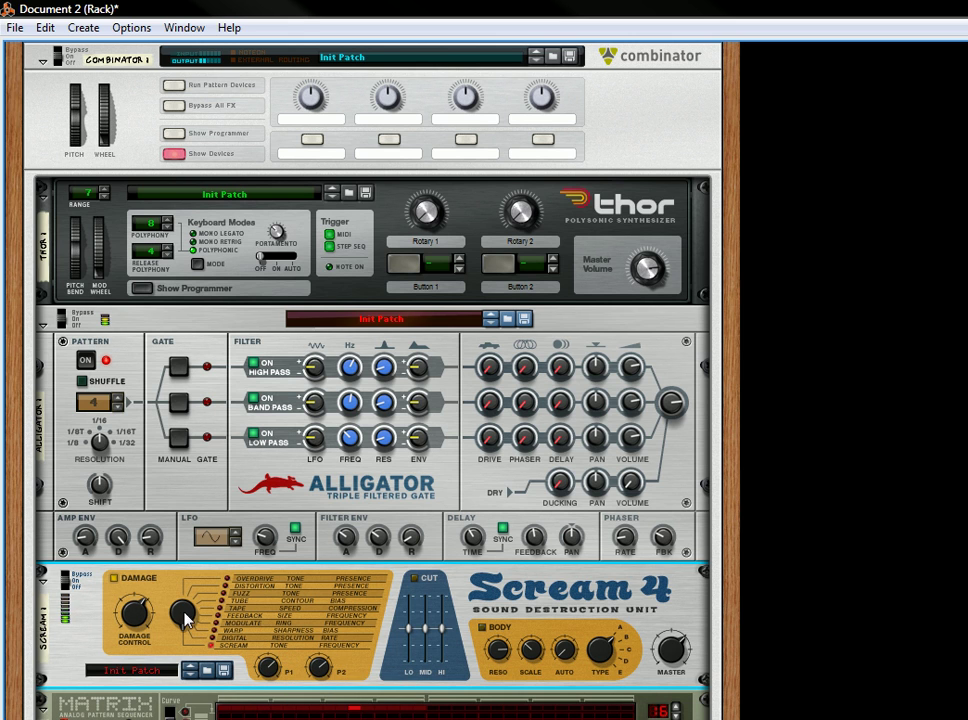
left_click_drag(134, 611, 157, 633)
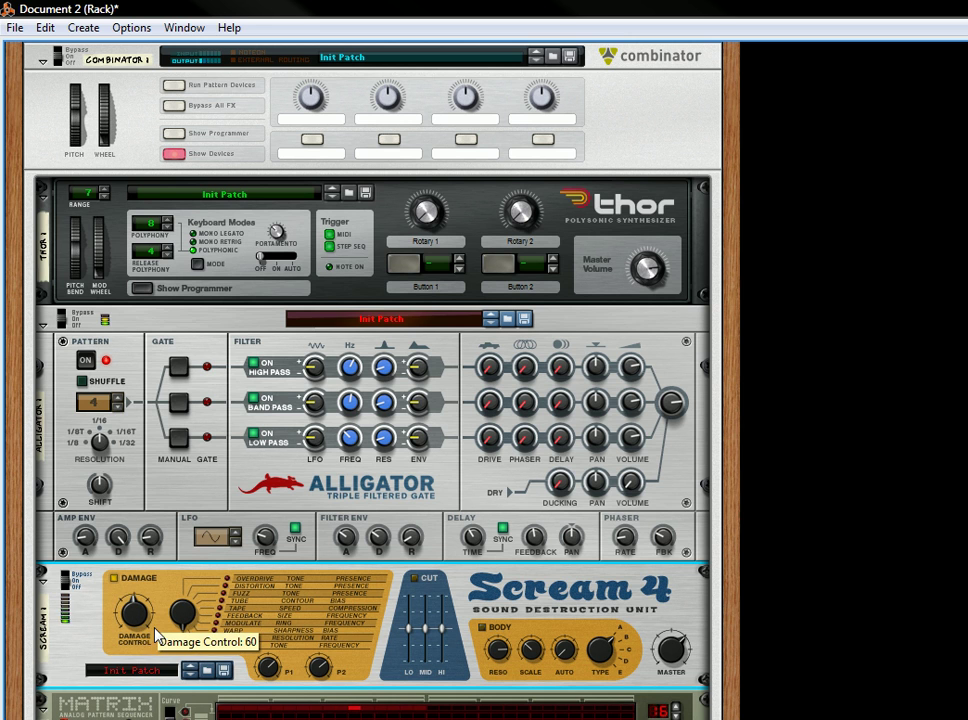
scroll(300, 520, "down", 3)
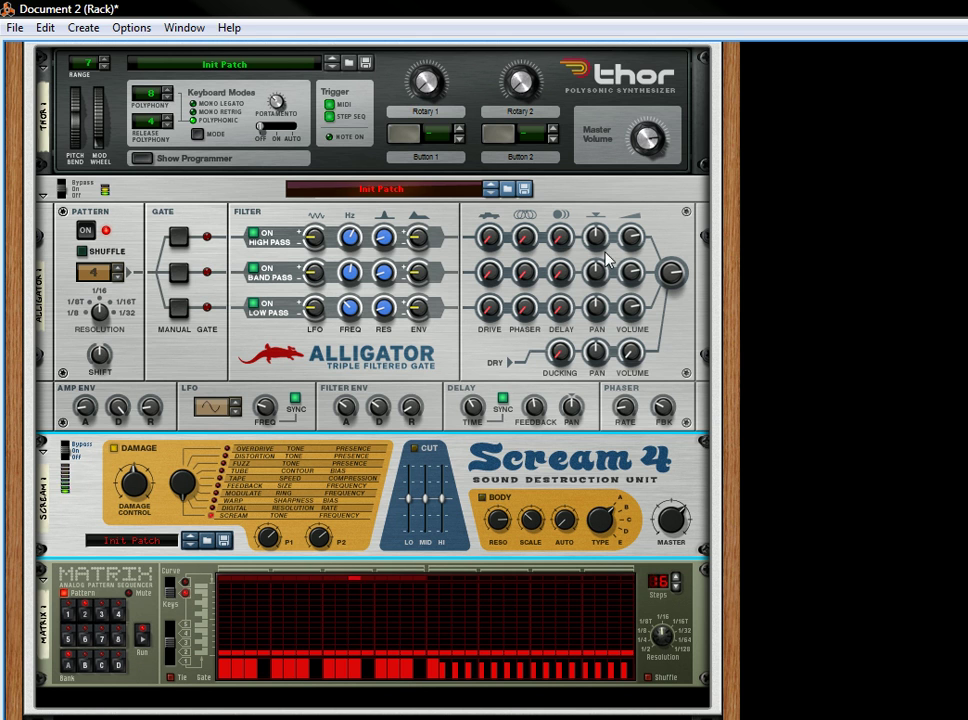
scroll(440, 608, "up", 3)
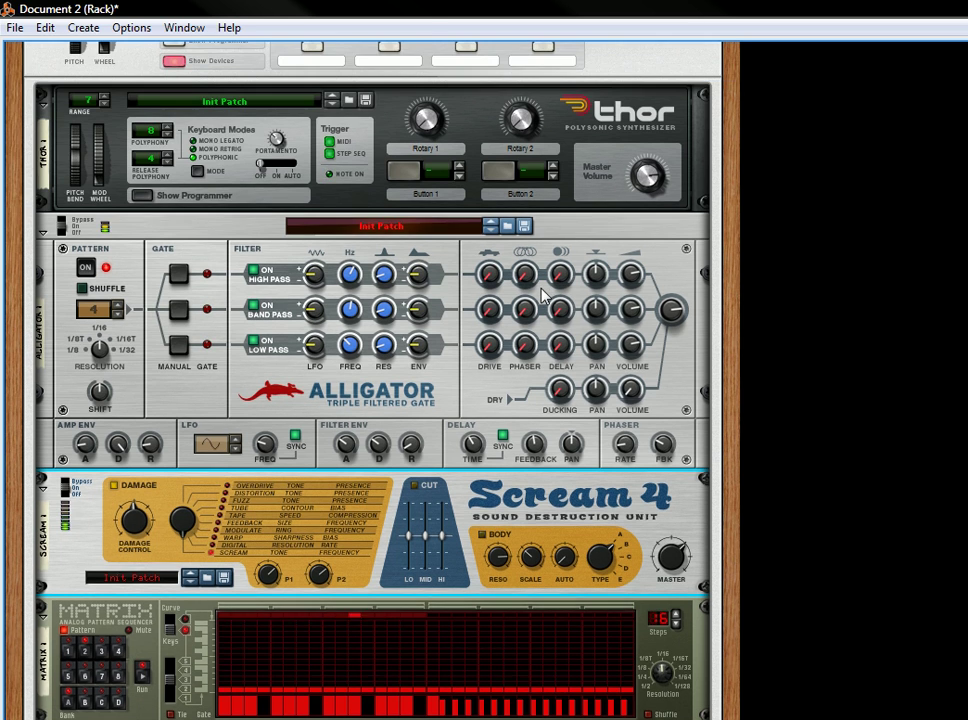
Duplicate the Scream 4, then duplicate the copy, giving three Scream units.
right_click(404, 620)
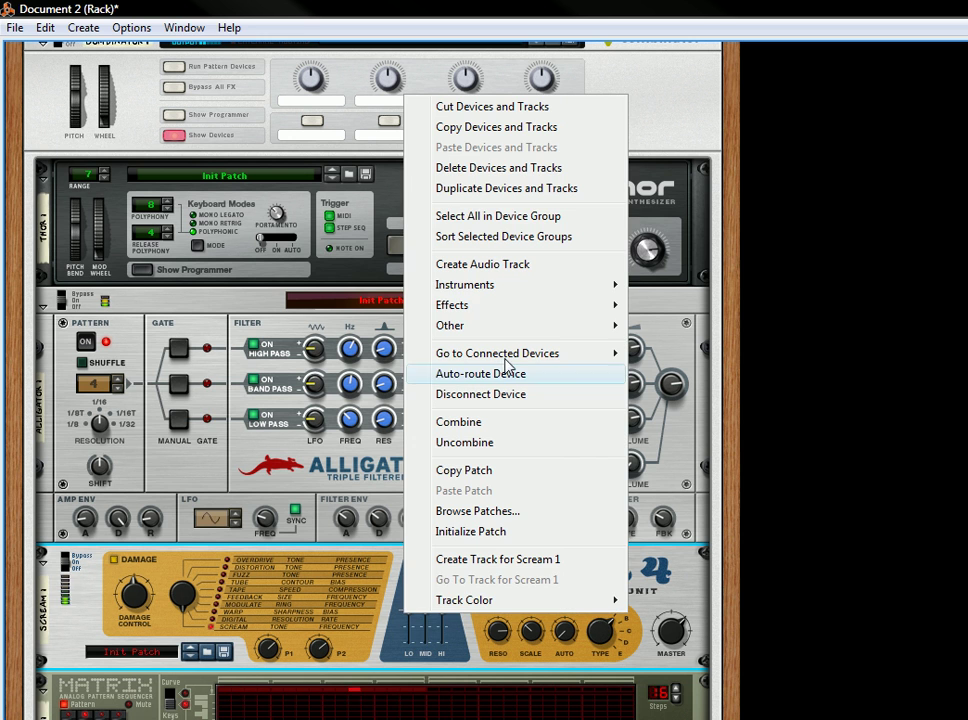
left_click(523, 190)
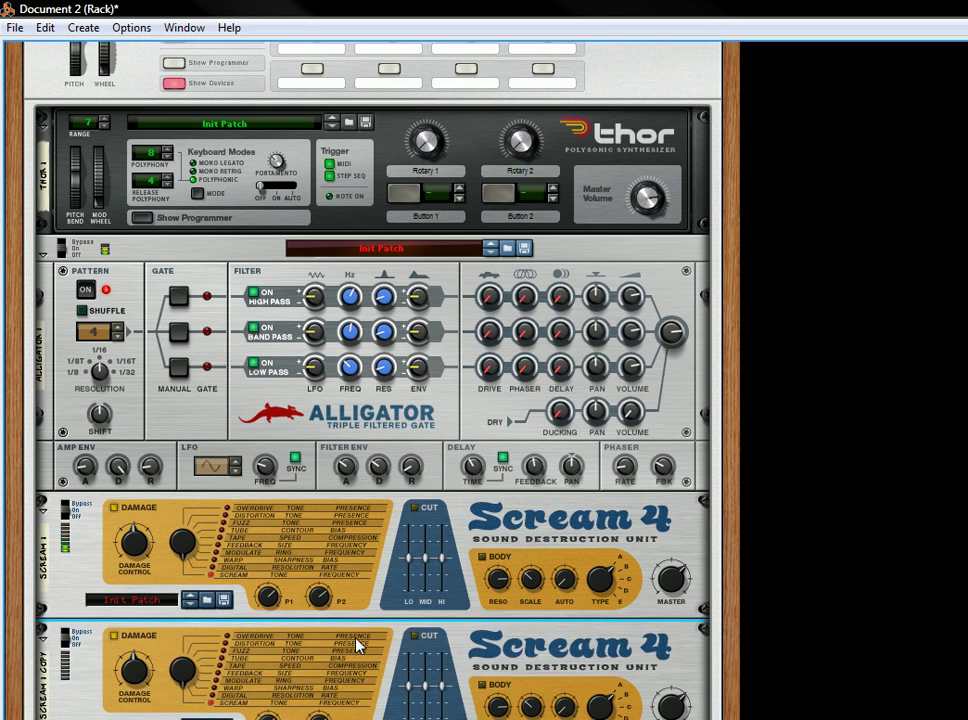
right_click(357, 642)
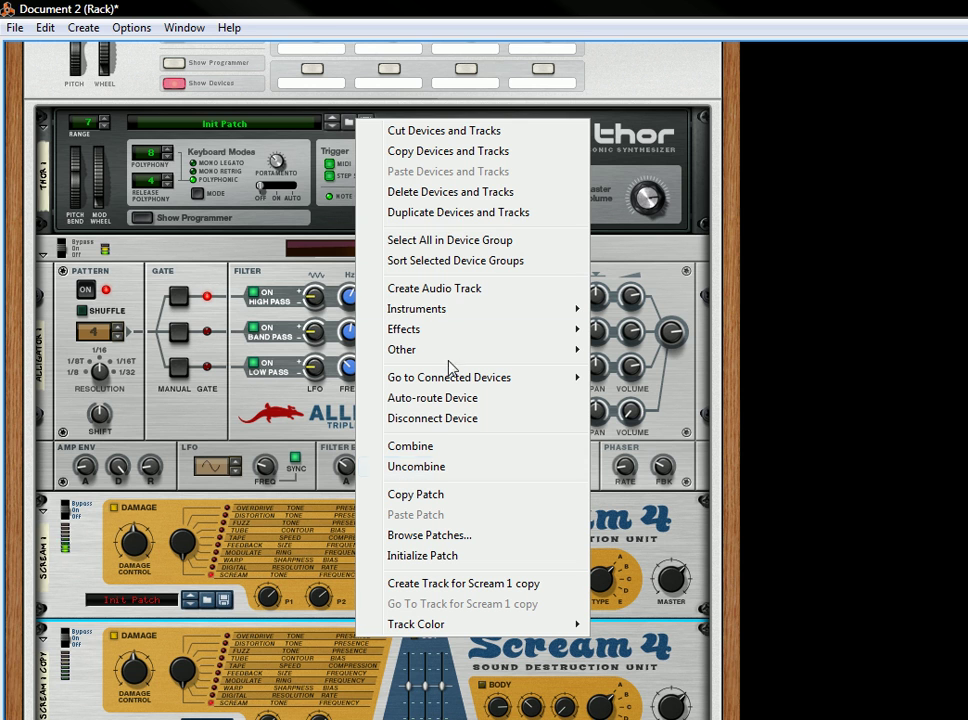
left_click(462, 213)
On the rear, patch the High Pass and Low Pass Channel outputs into Scream 2 and Scream 3 Input L.
key("Tab")
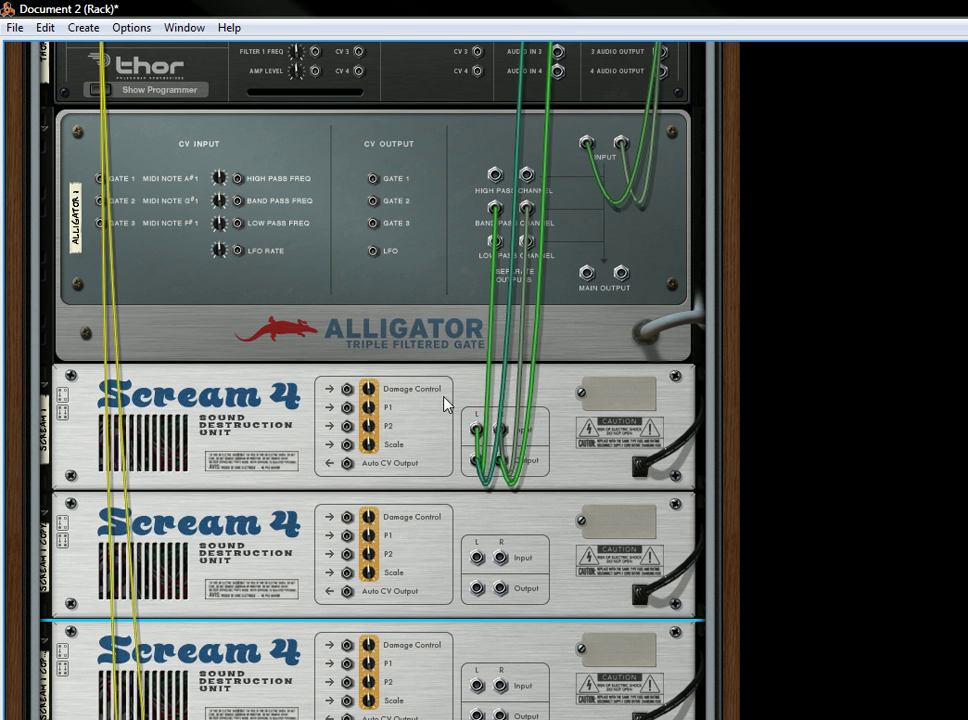
left_click_drag(498, 176, 478, 557)
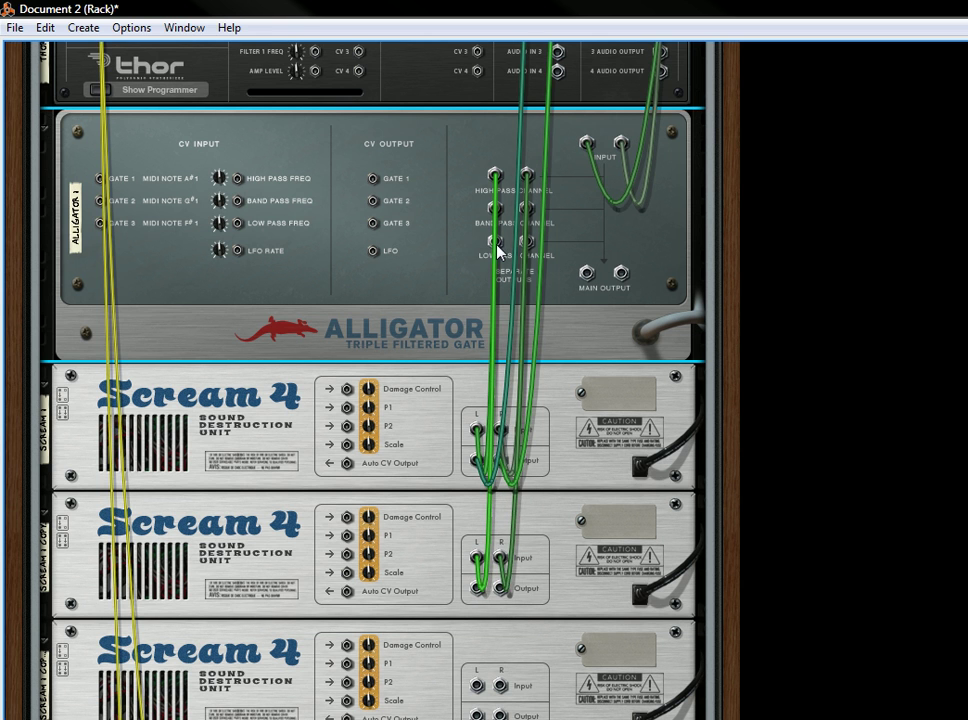
left_click_drag(495, 243, 478, 688)
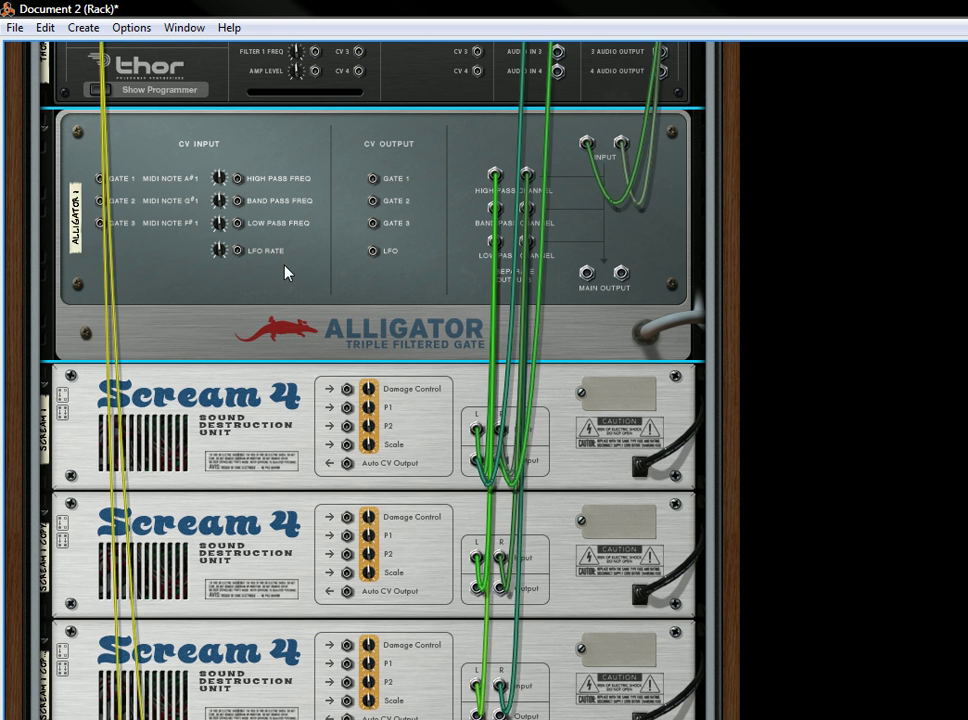
scroll(465, 432, "up", 5)
Add a Spider Audio Merger & Splitter and reroute the first Scream cable into its L/Mono input.
right_click(427, 313)
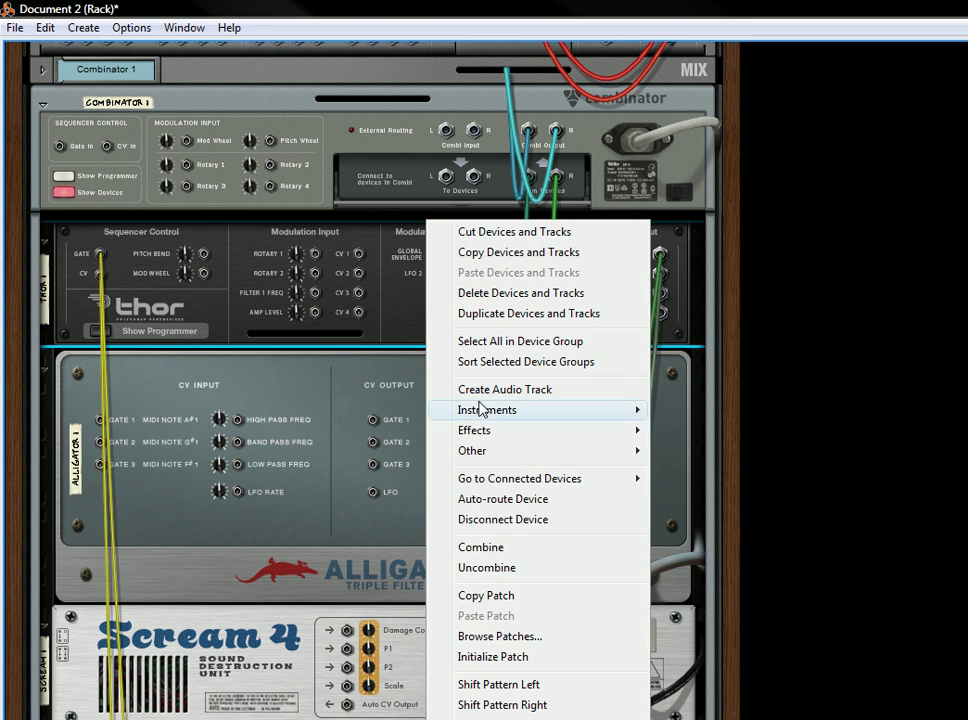
mouse_move(594, 457)
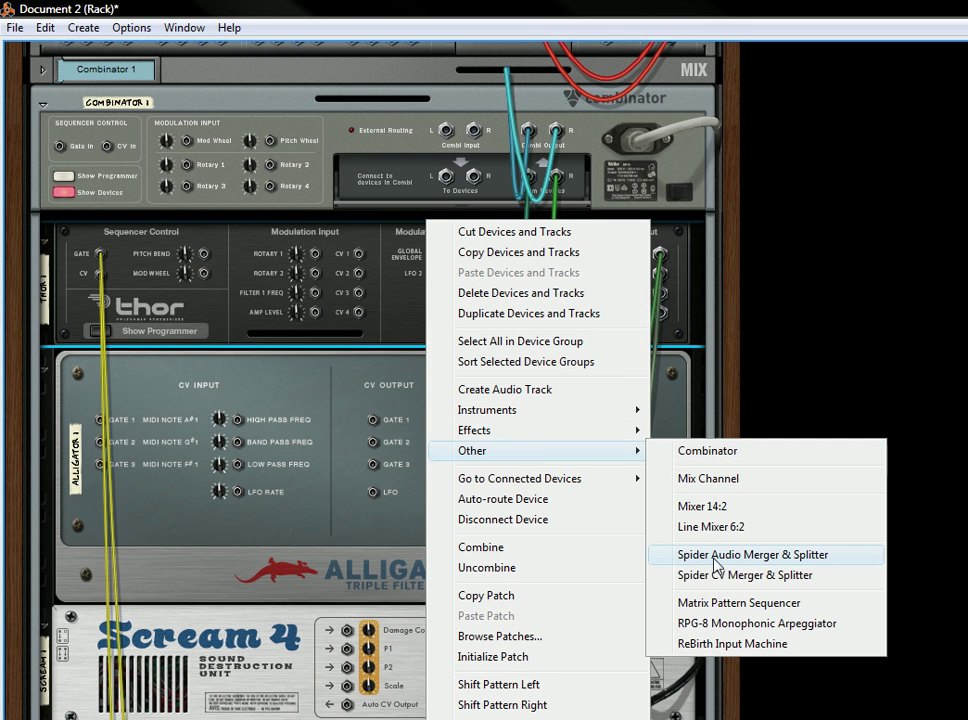
left_click(749, 563)
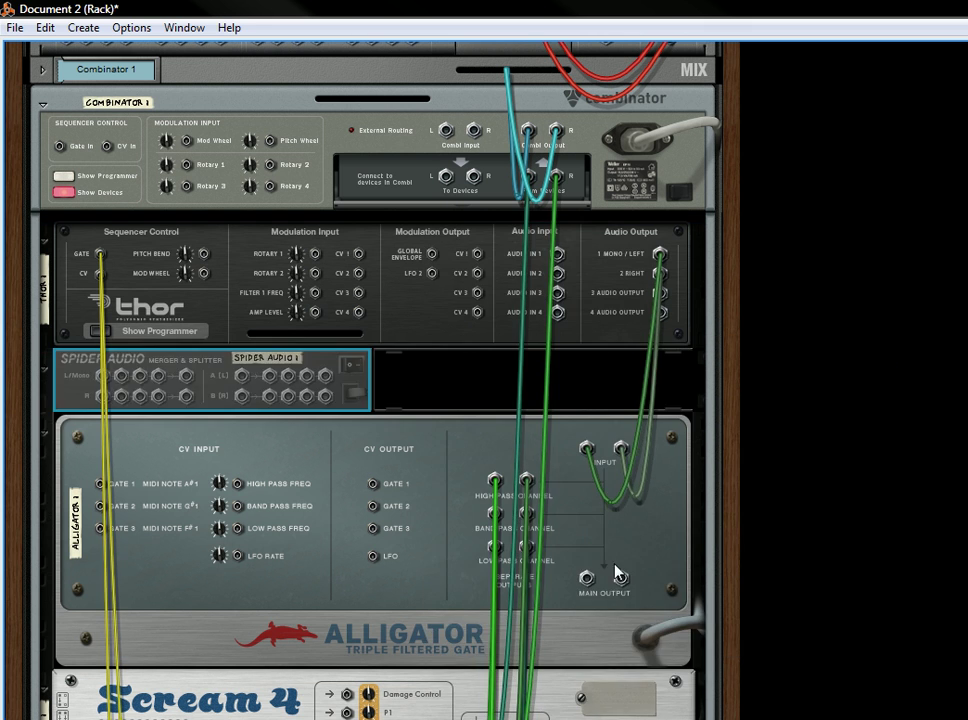
left_click(290, 333)
left_click_drag(372, 287, 102, 375)
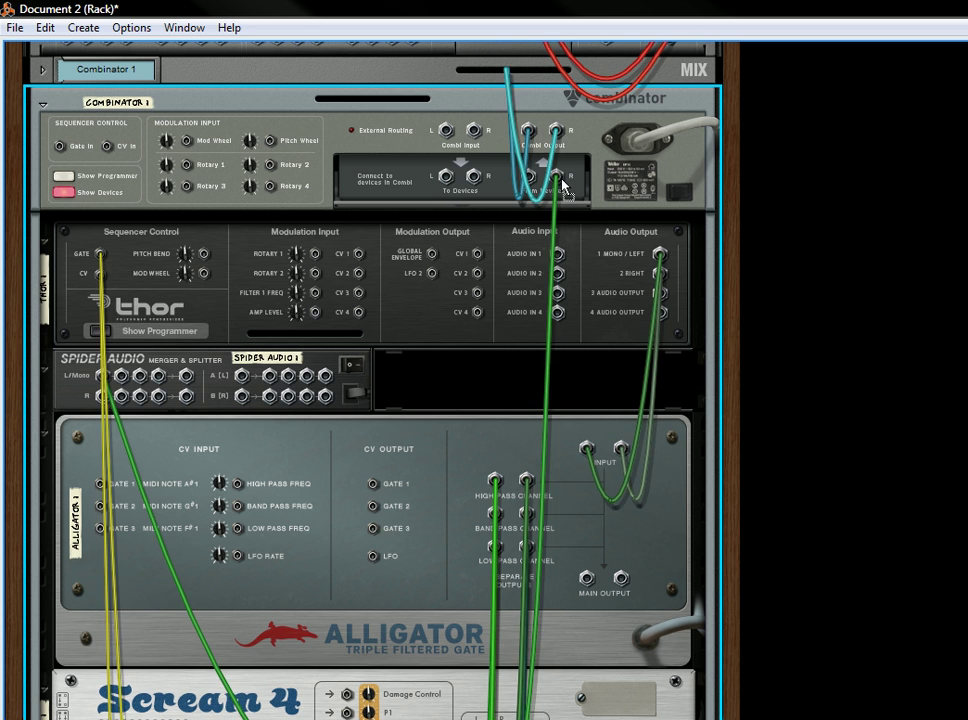
Cable the other Scream 4 outputs into the Spider, and its output into the Combinator's From Devices.
left_click_drag(565, 190, 102, 396)
scroll(385, 435, "down", 3)
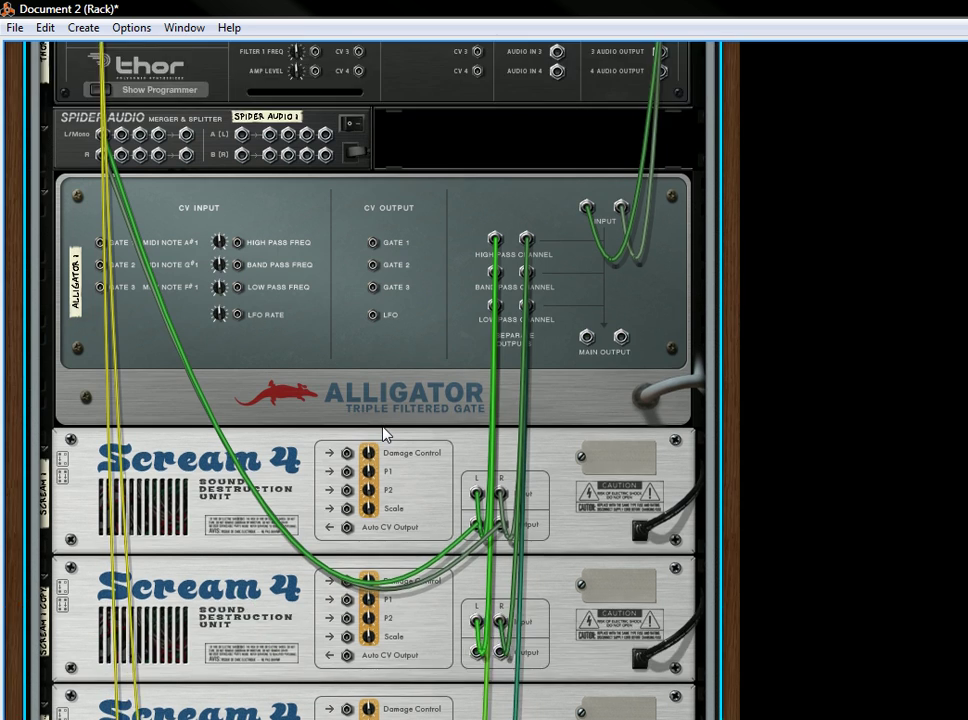
scroll(384, 431, "down", 1)
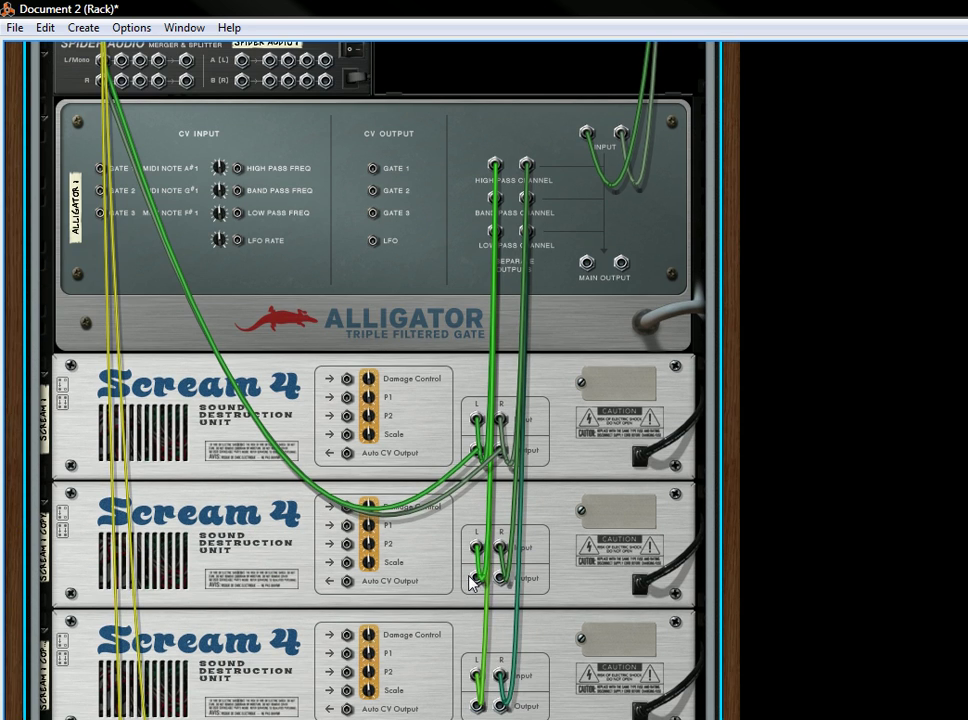
left_click_drag(472, 584, 122, 153)
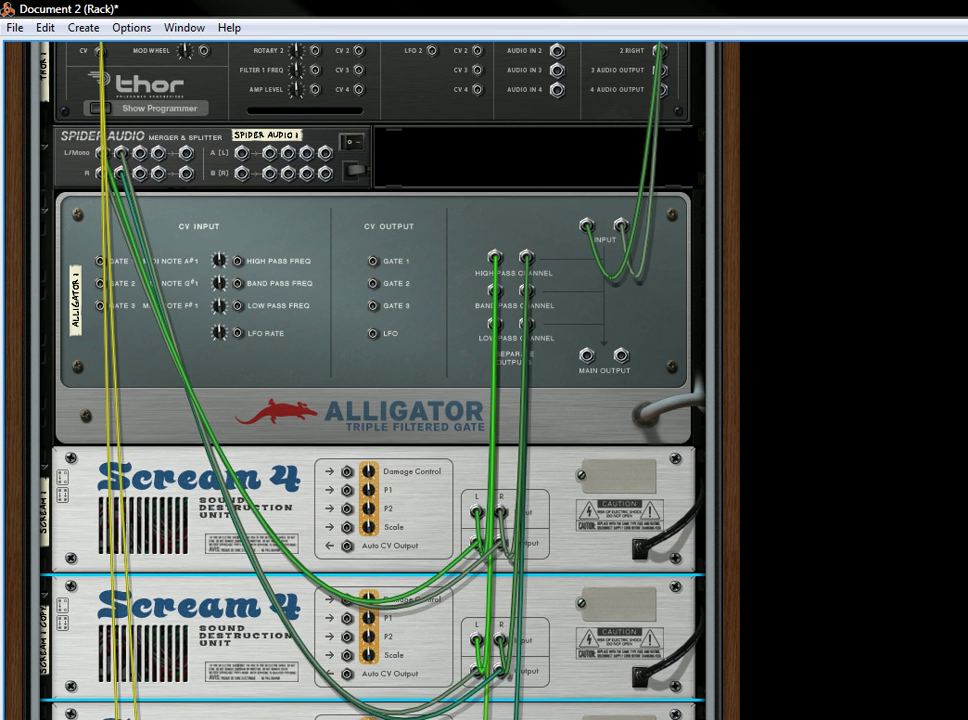
scroll(527, 628, "down", 2)
left_click_drag(482, 700, 530, 190)
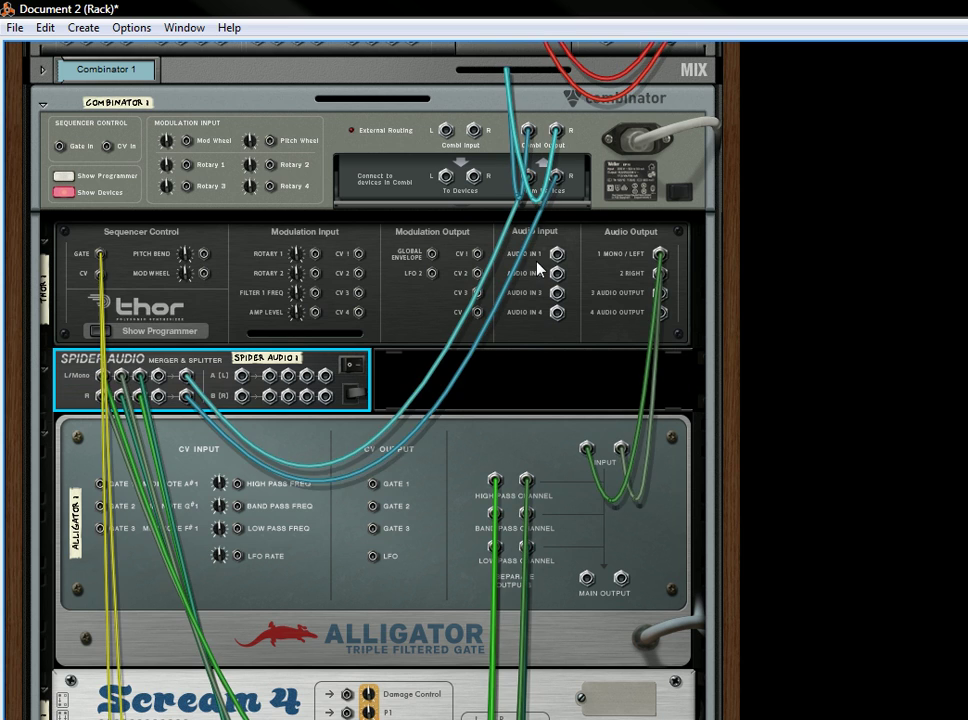
key("Tab")
scroll(466, 514, "down", 10)
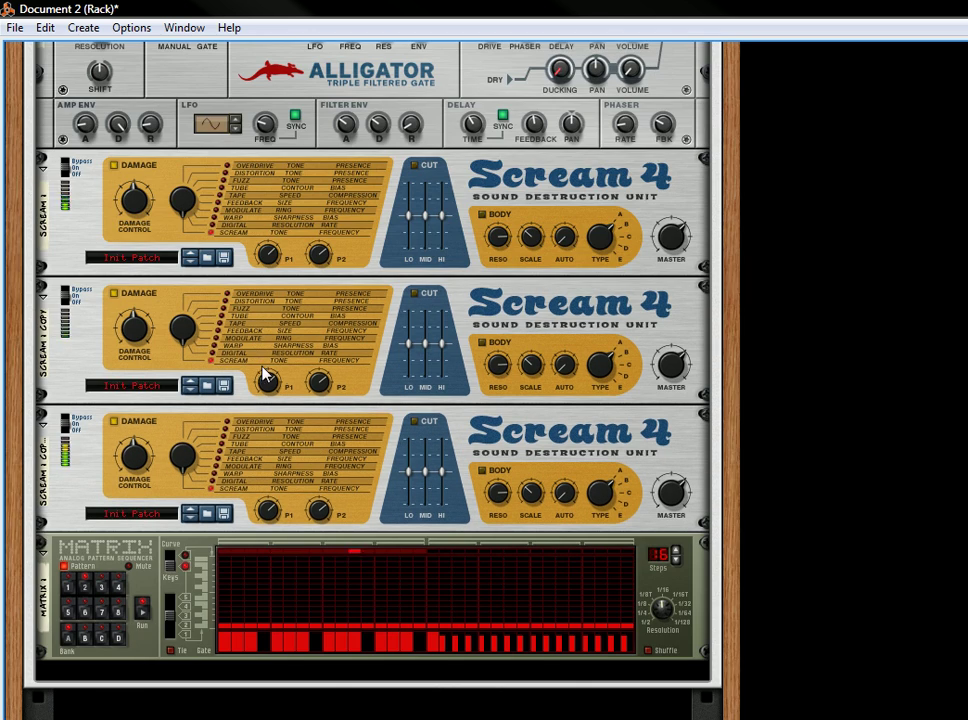
Raise the middle Scream 4's P1 and switch the lower Scream 4's damage type to Fuzz.
left_click_drag(266, 380, 279, 405)
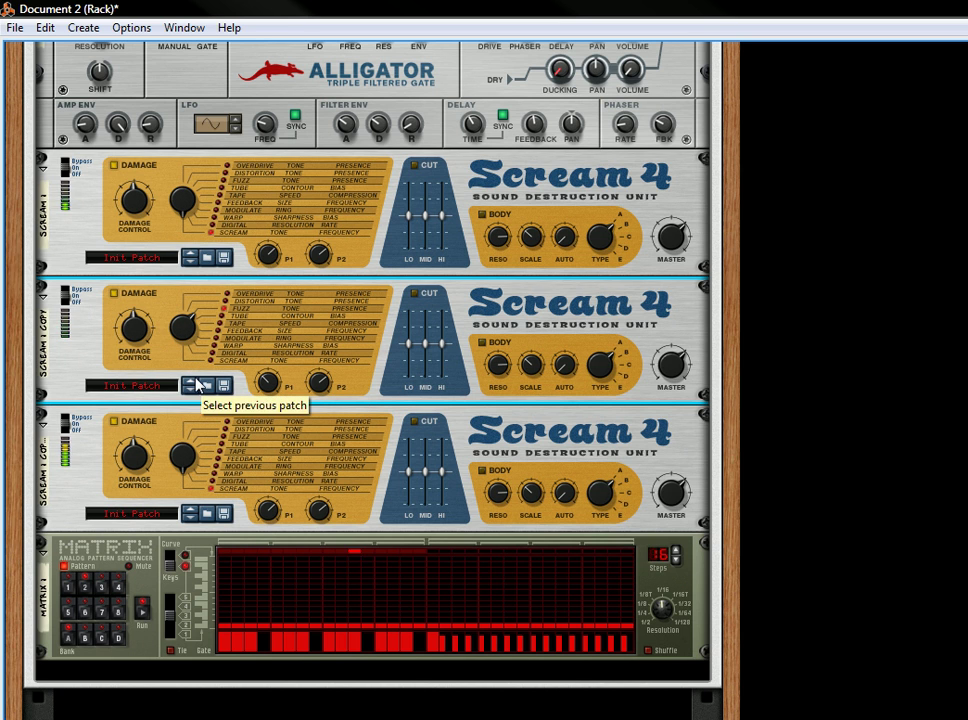
left_click(190, 472)
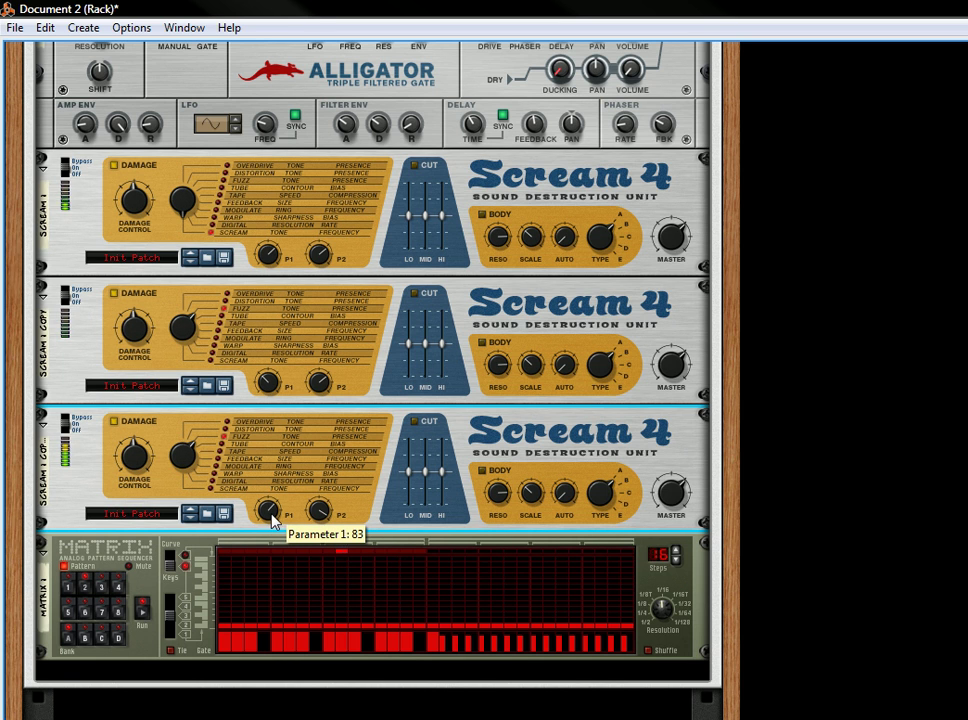
Scroll through the Spider Audio, Alligator and Scream 4 units, then flip to the rear cabling.
scroll(335, 238, "up", 4)
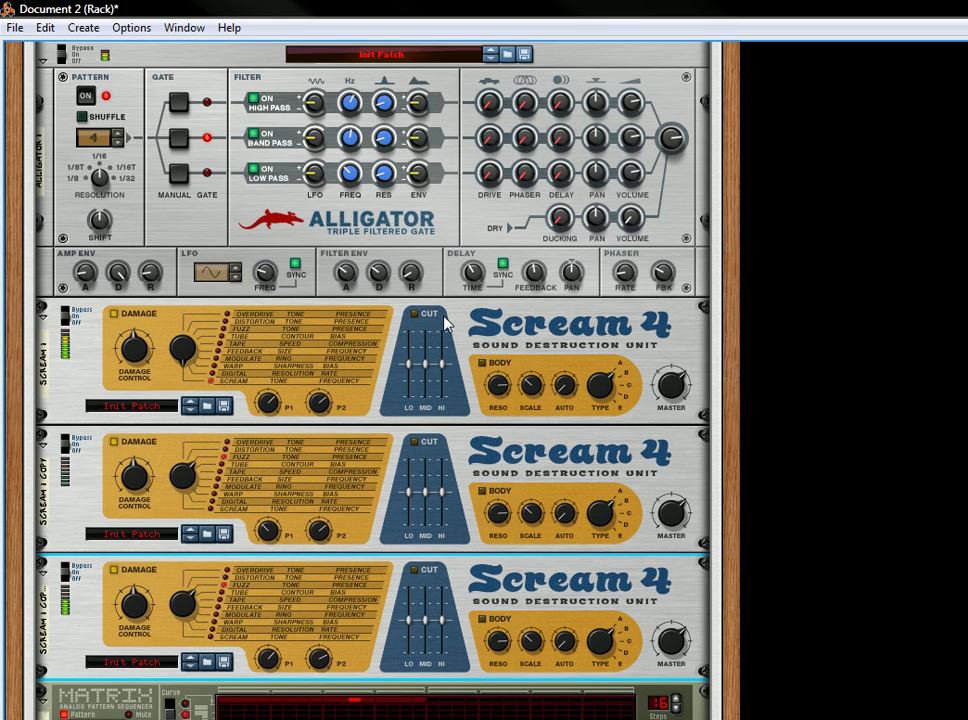
scroll(335, 238, "up", 1)
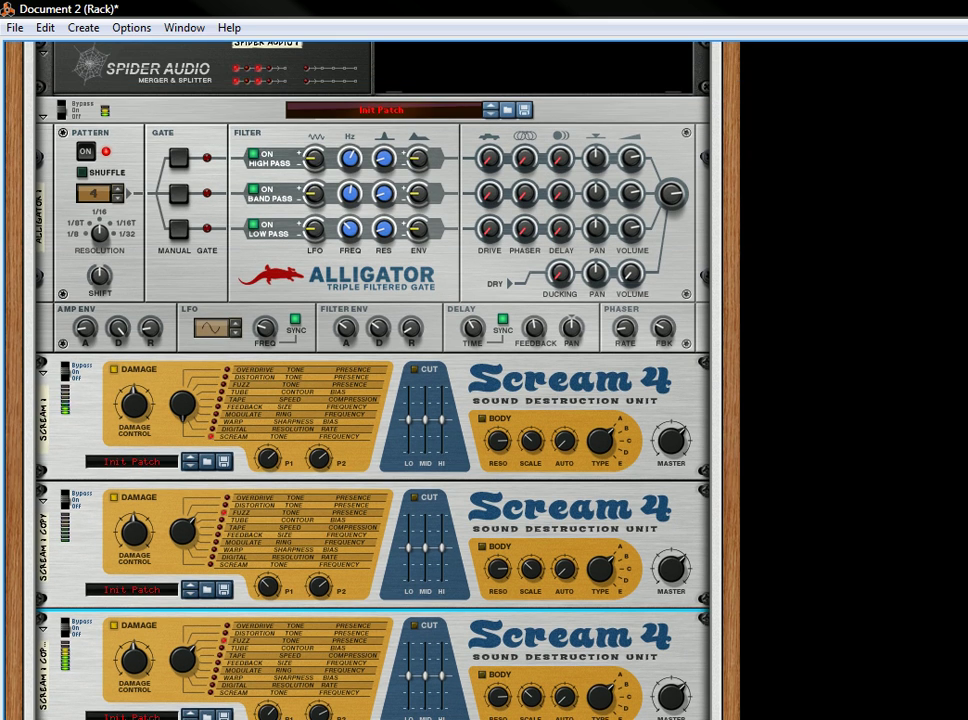
scroll(458, 501, "down", 4)
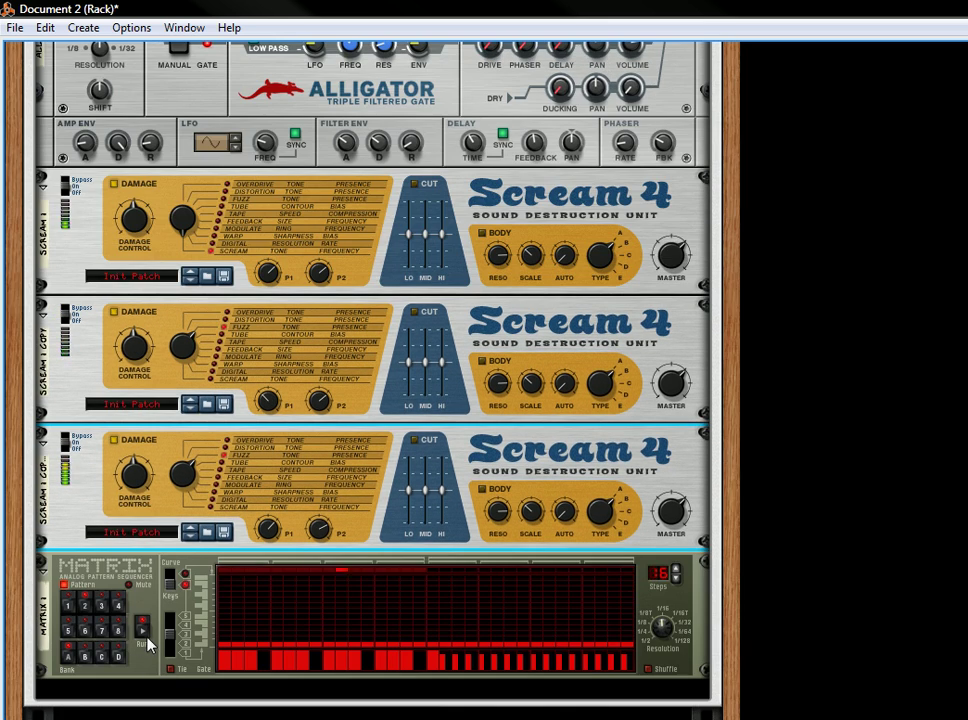
scroll(437, 312, "up", 3)
scroll(437, 312, "up", 1)
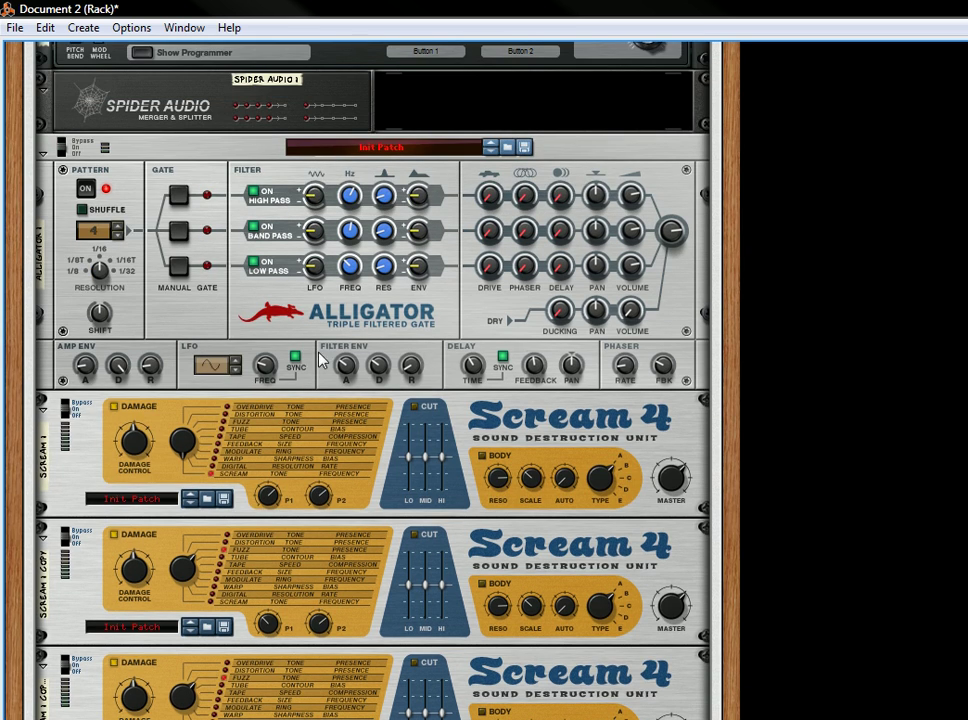
scroll(320, 361, "up", 3)
scroll(291, 463, "up", 1)
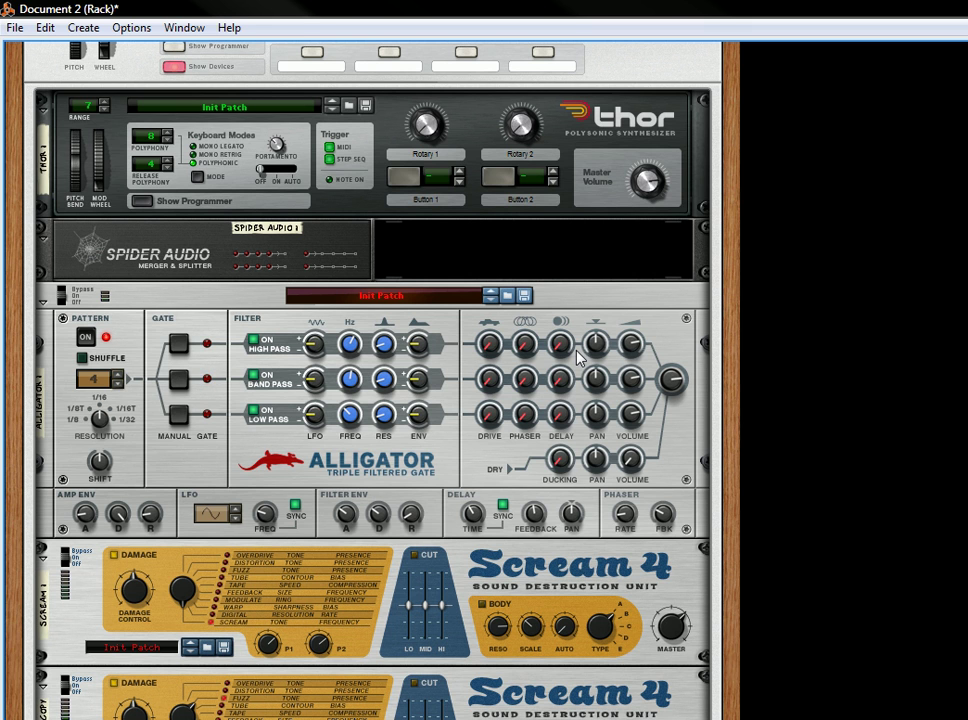
scroll(445, 440, "down", 4)
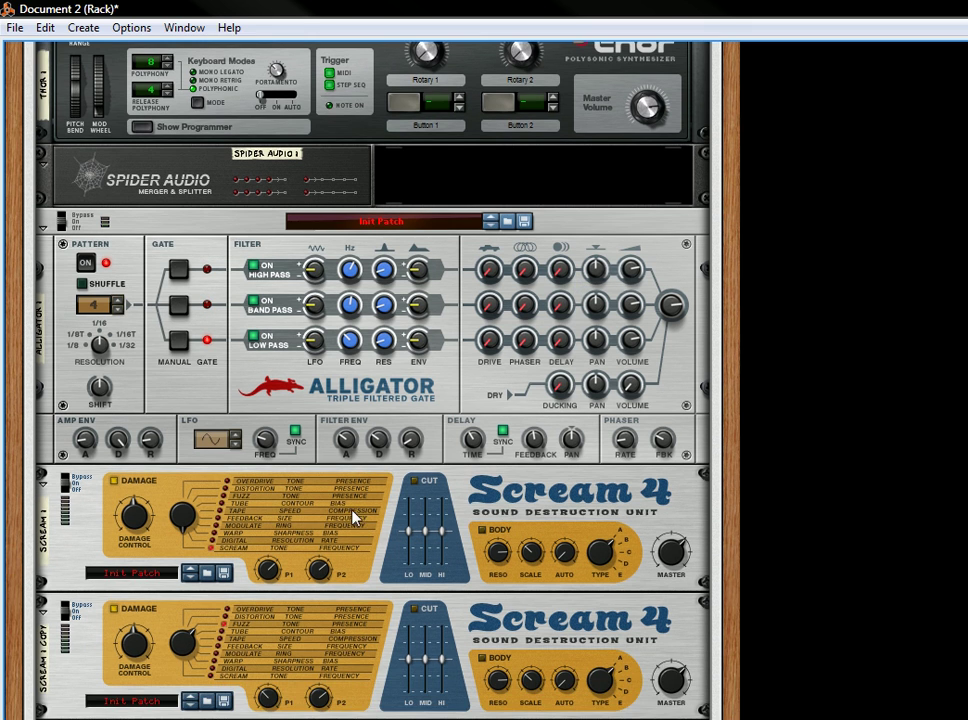
scroll(352, 516, "down", 3)
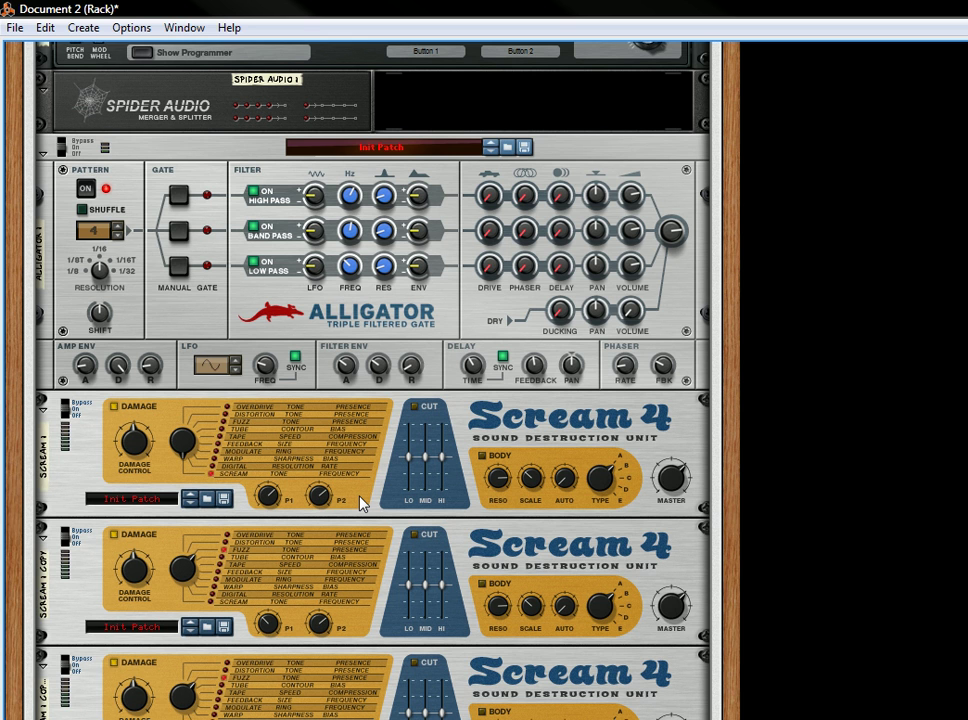
key("Tab")
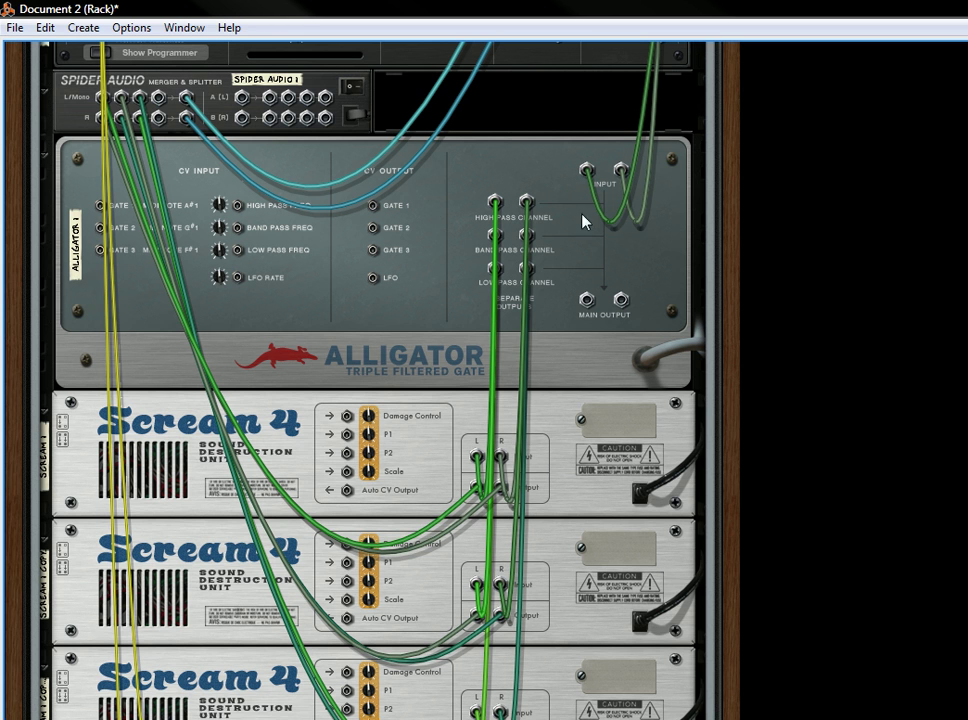
scroll(519, 143, "up", 5)
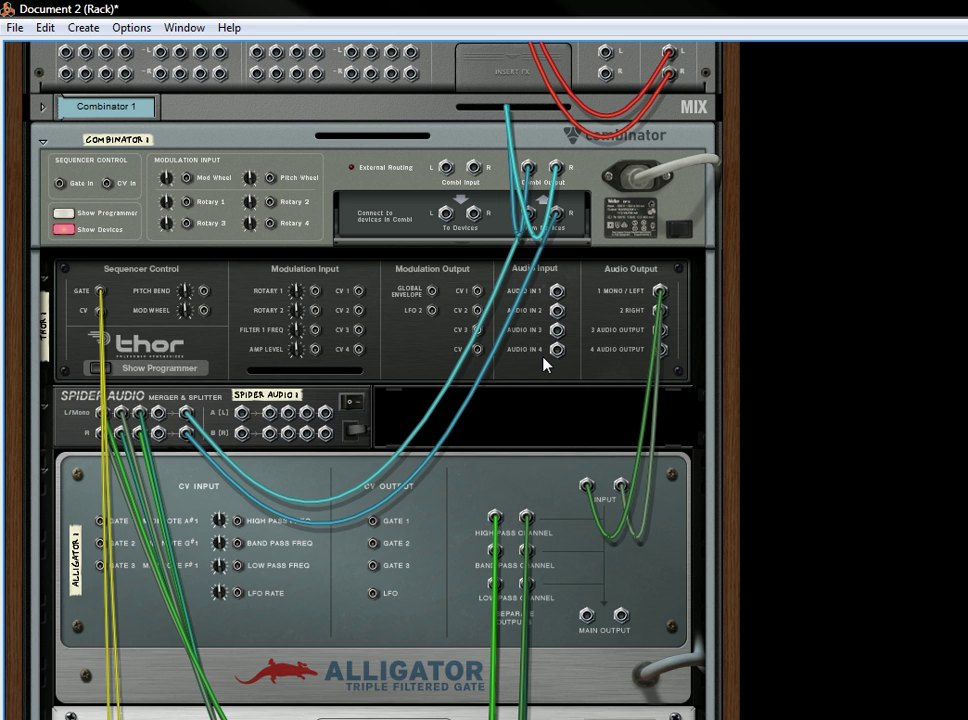
scroll(535, 372, "down", 2)
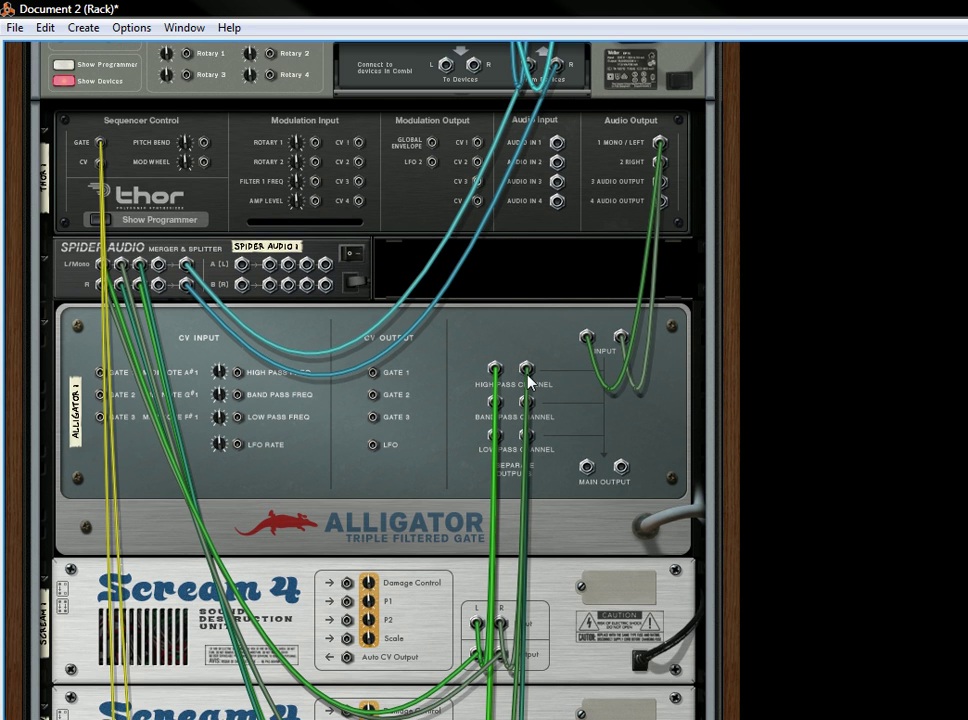